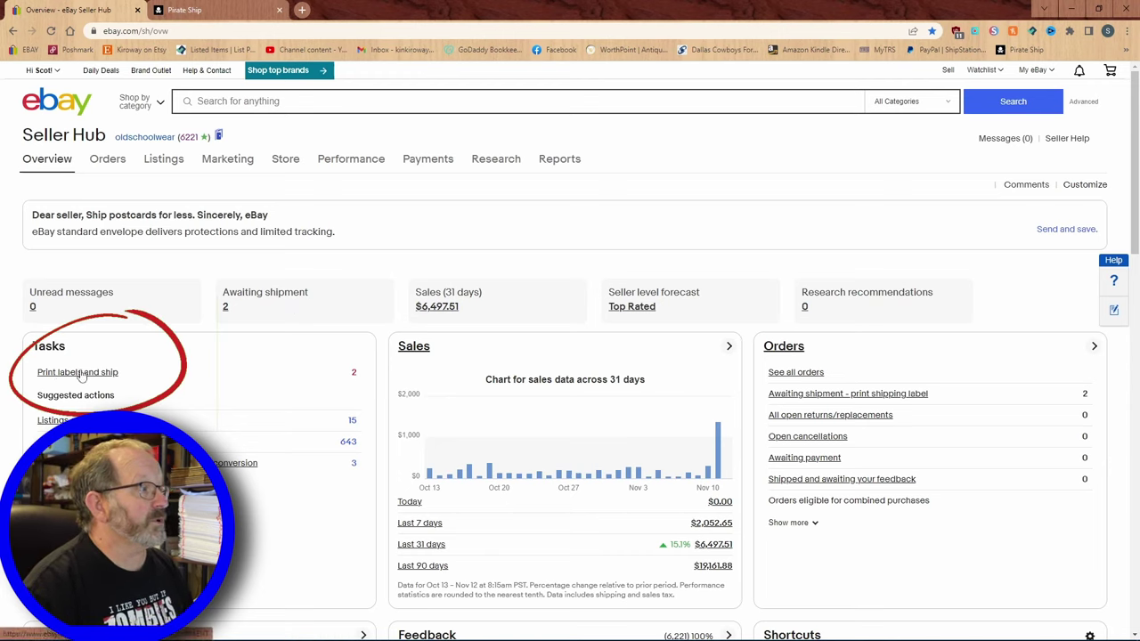
Step: From Print labels and ship, start the shipping label purchase for the first awaiting order
click(80, 375)
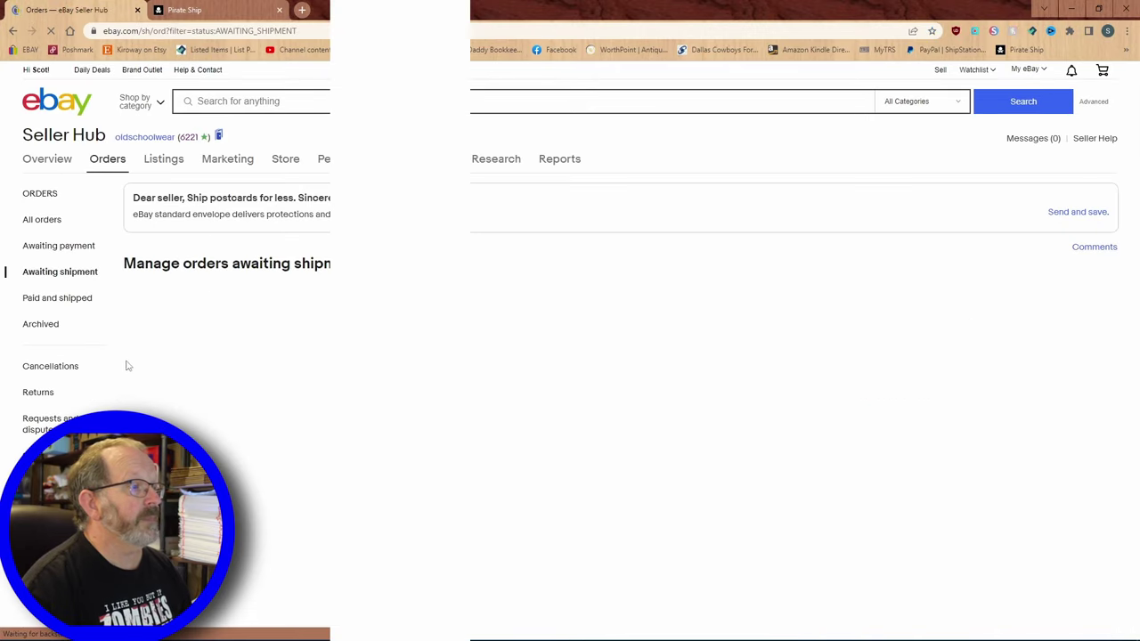
scroll(127, 364, down, 2)
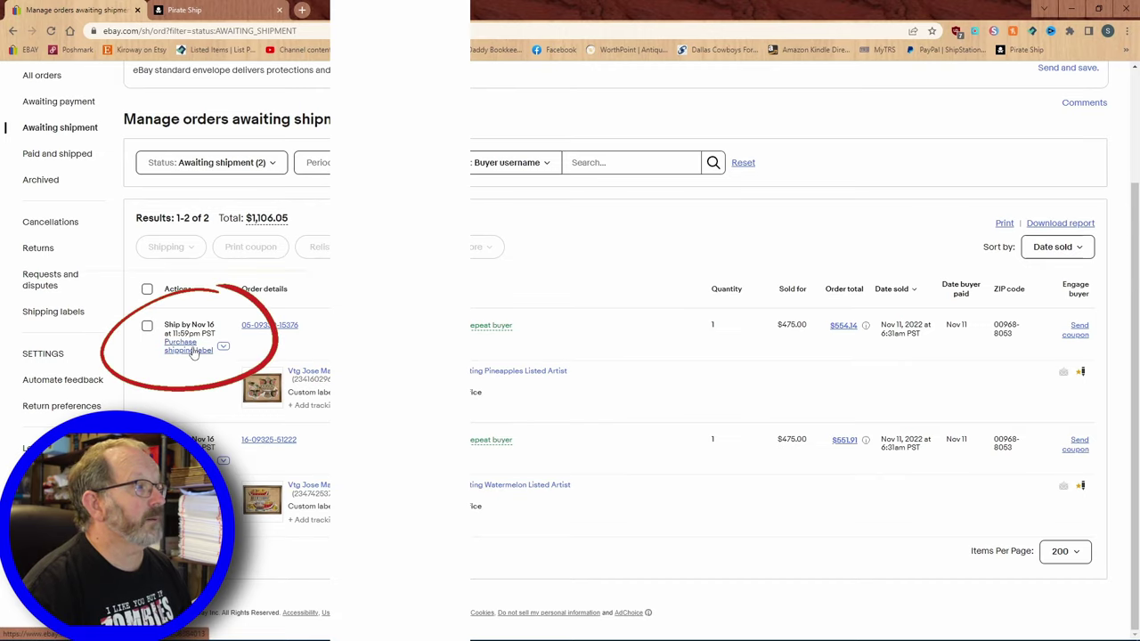
click(194, 351)
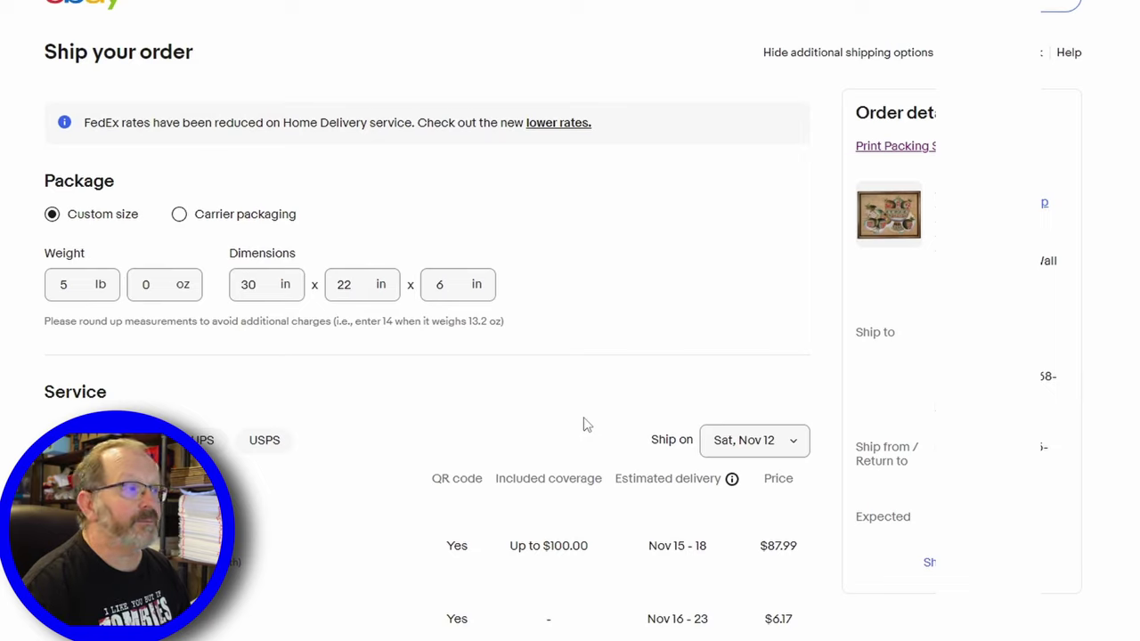
Step: Change the package weight to 9 lb and width to 26 in, making it 30 × 26 × 6 in
double_click(80, 285)
text(9)
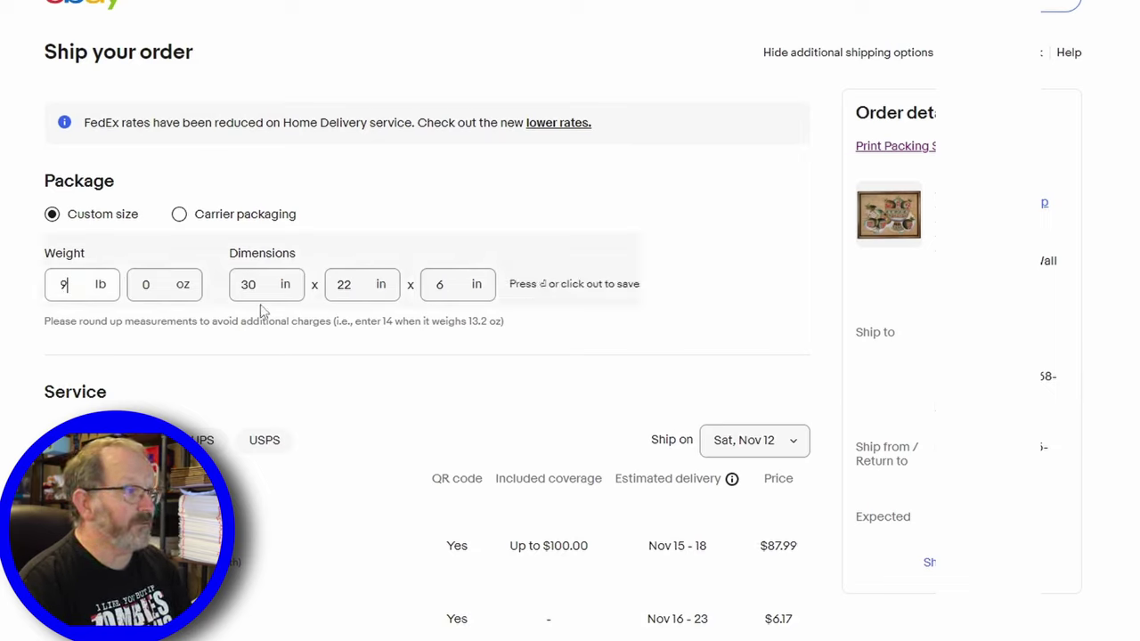
double_click(265, 285)
click(267, 290)
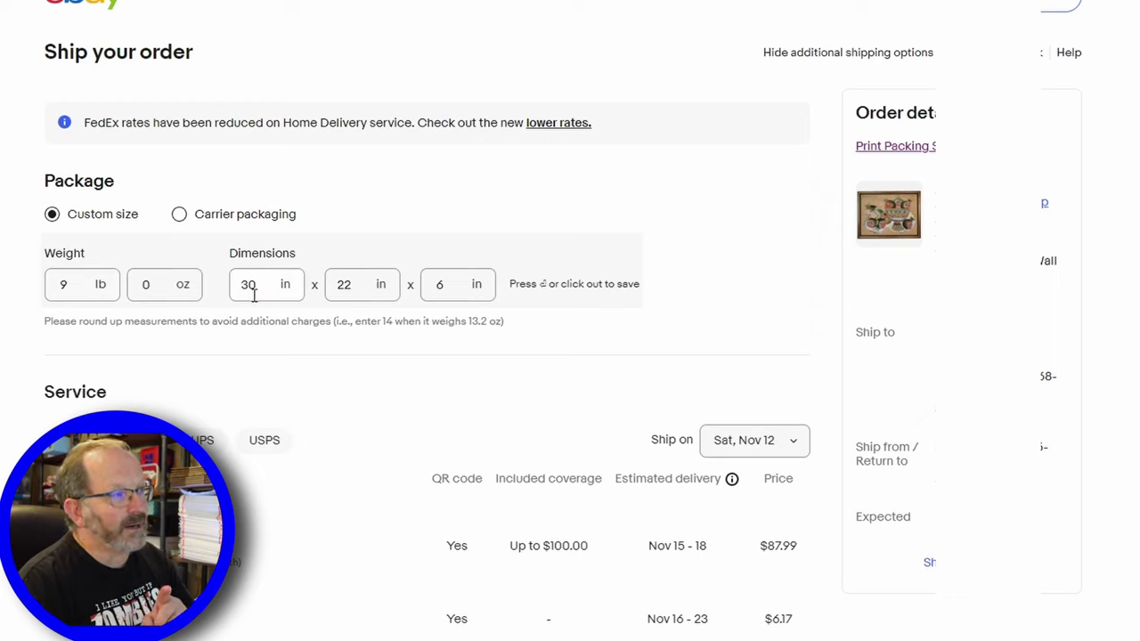
double_click(347, 285)
text(26)
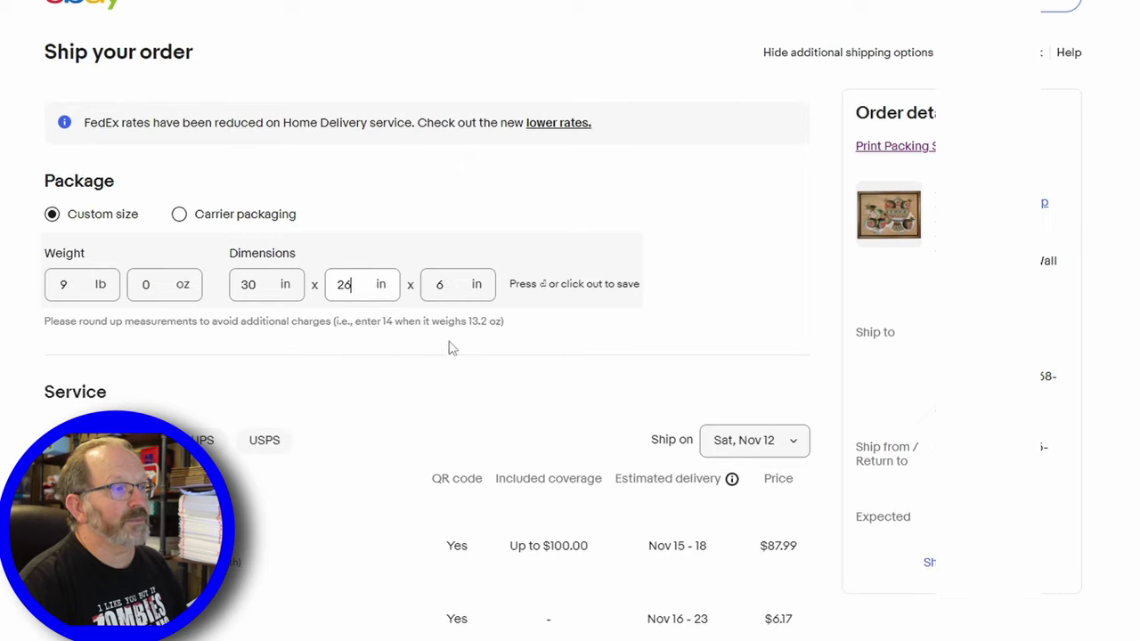
click(365, 406)
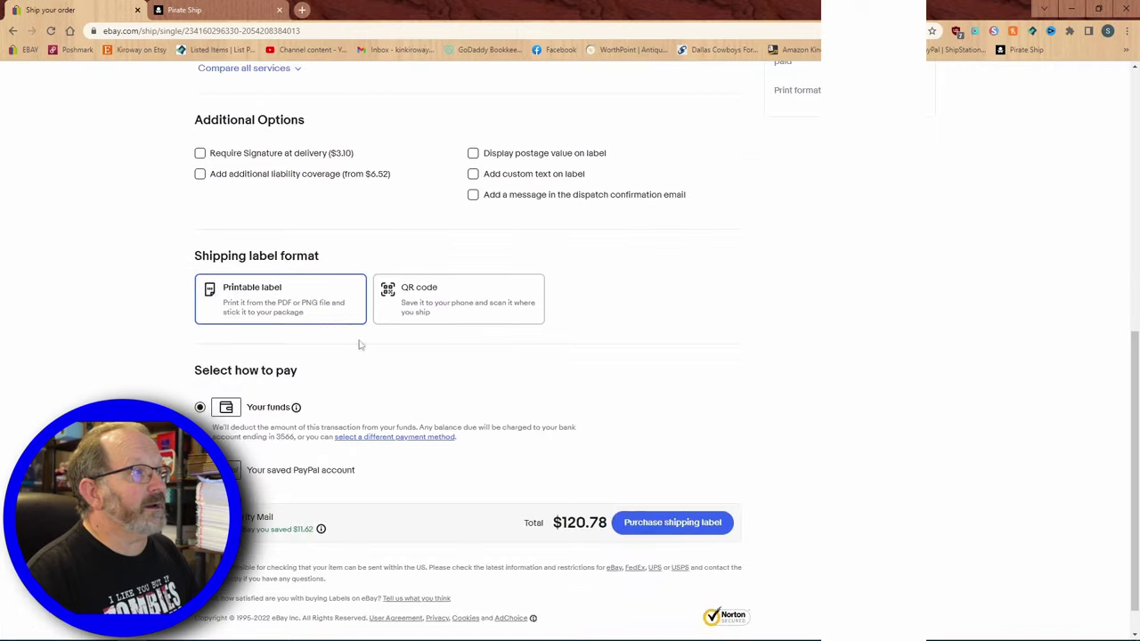
Step: Add signature at delivery ($3.10) and ShipCover insurance on the $475.00 declared value
click(200, 153)
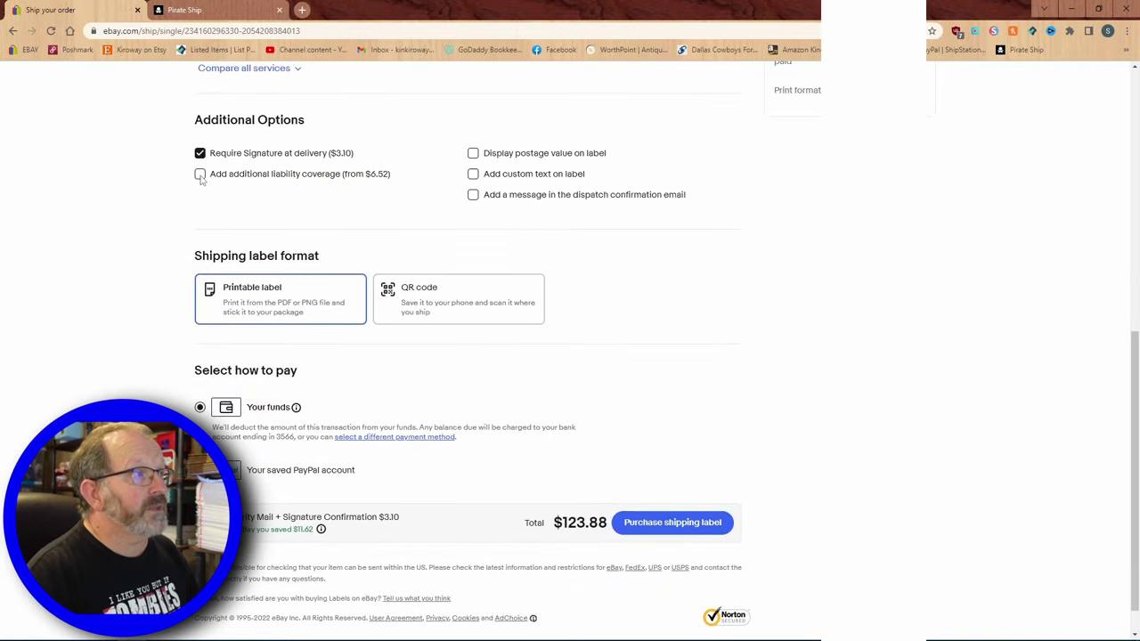
click(200, 175)
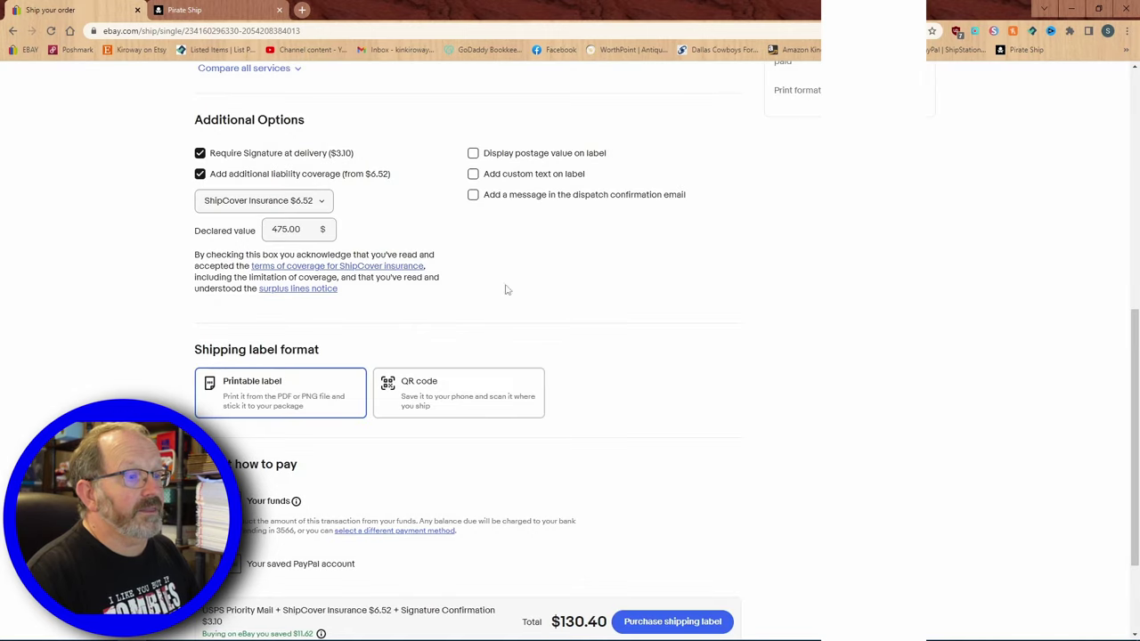
scroll(651, 425, up, 3)
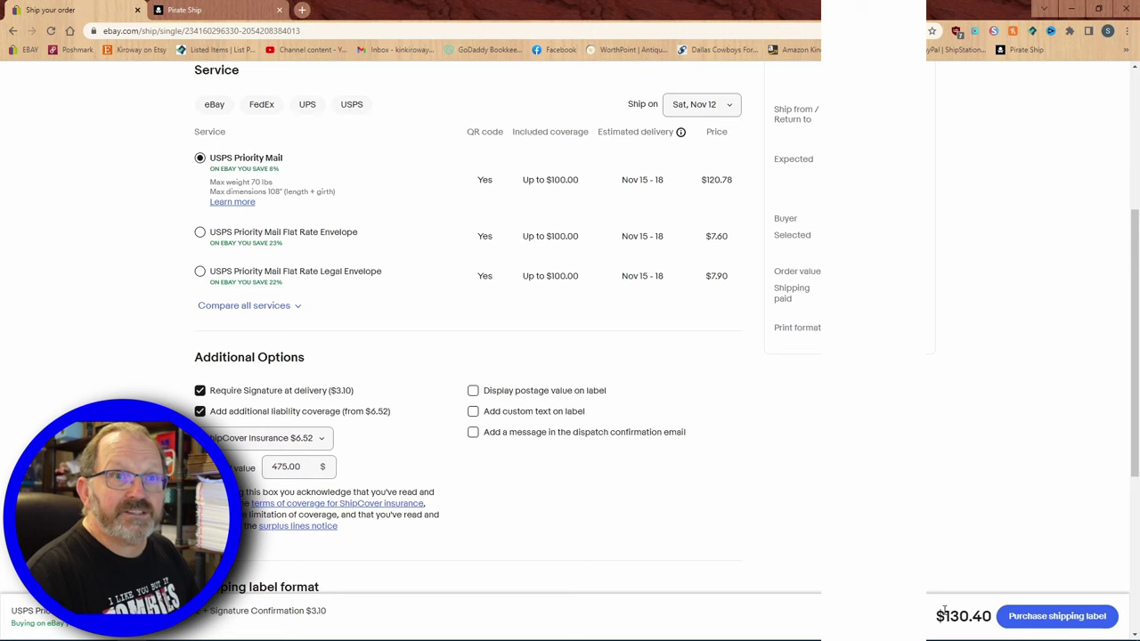
scroll(1027, 501, up, 4)
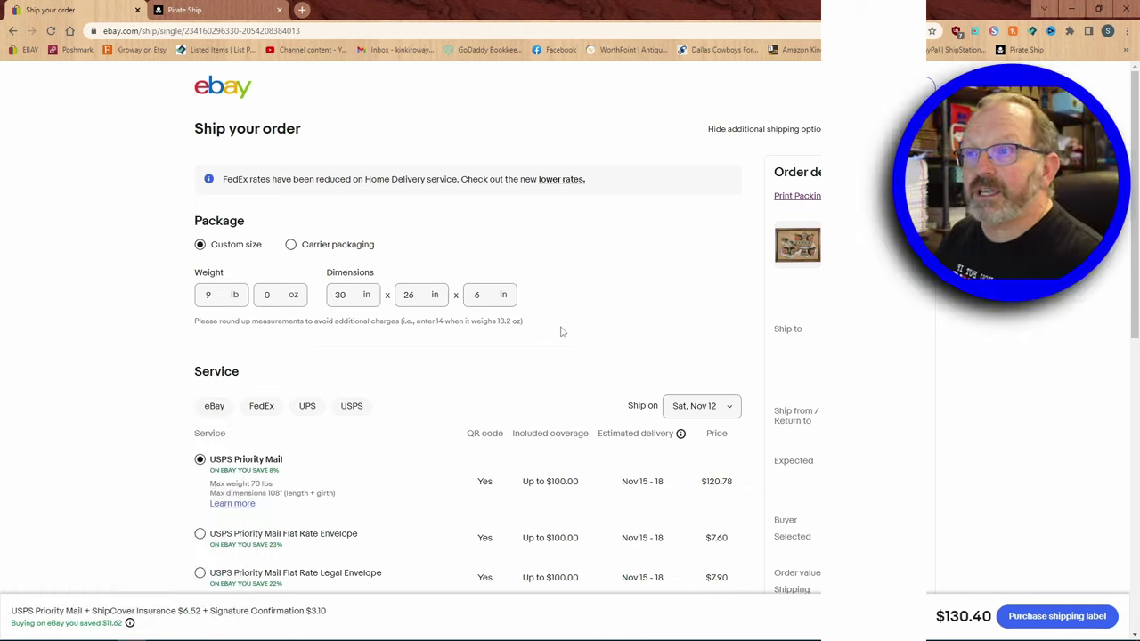
Step: Set the height to 12 in and weight to 18 lb, making the package 30 × 26 × 12 in
drag(484, 294, 473, 295)
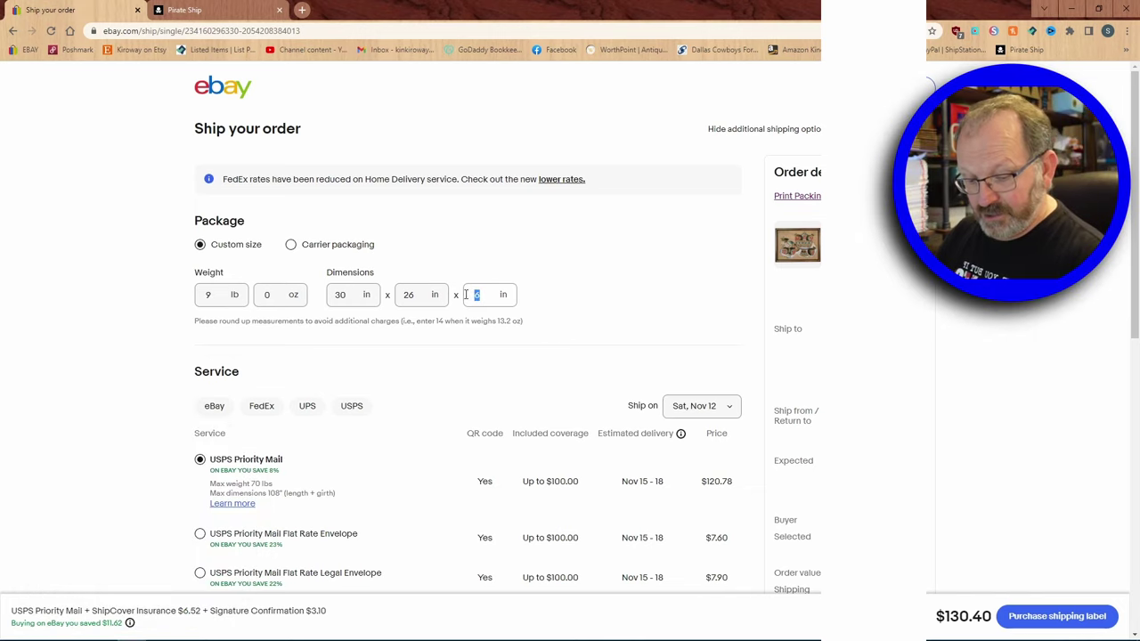
text(12)
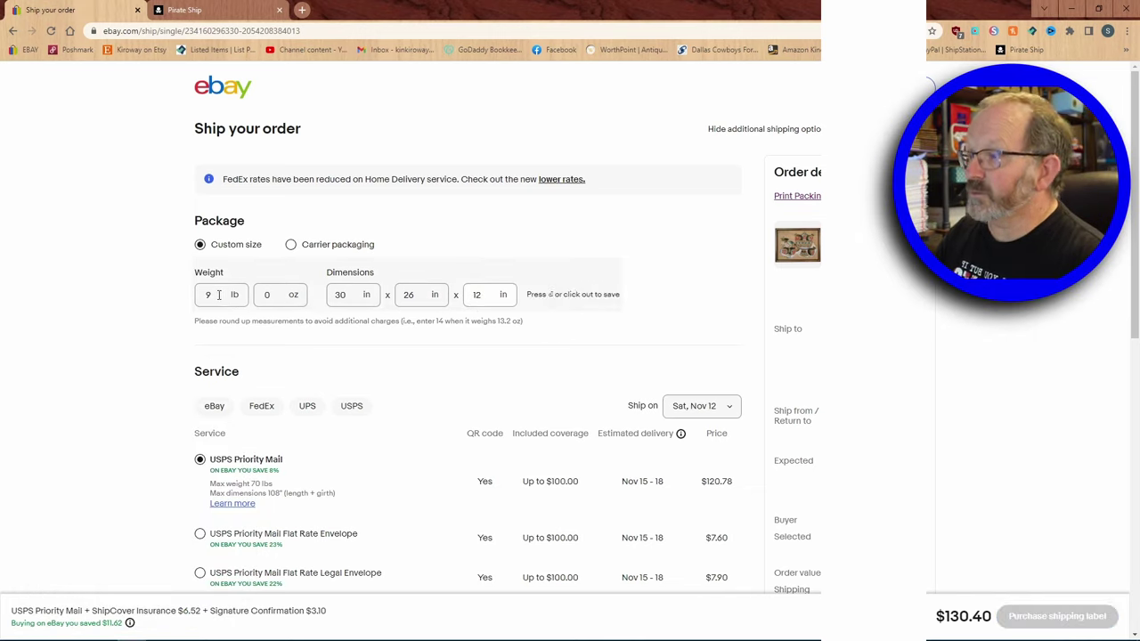
drag(219, 294, 194, 303)
text(18)
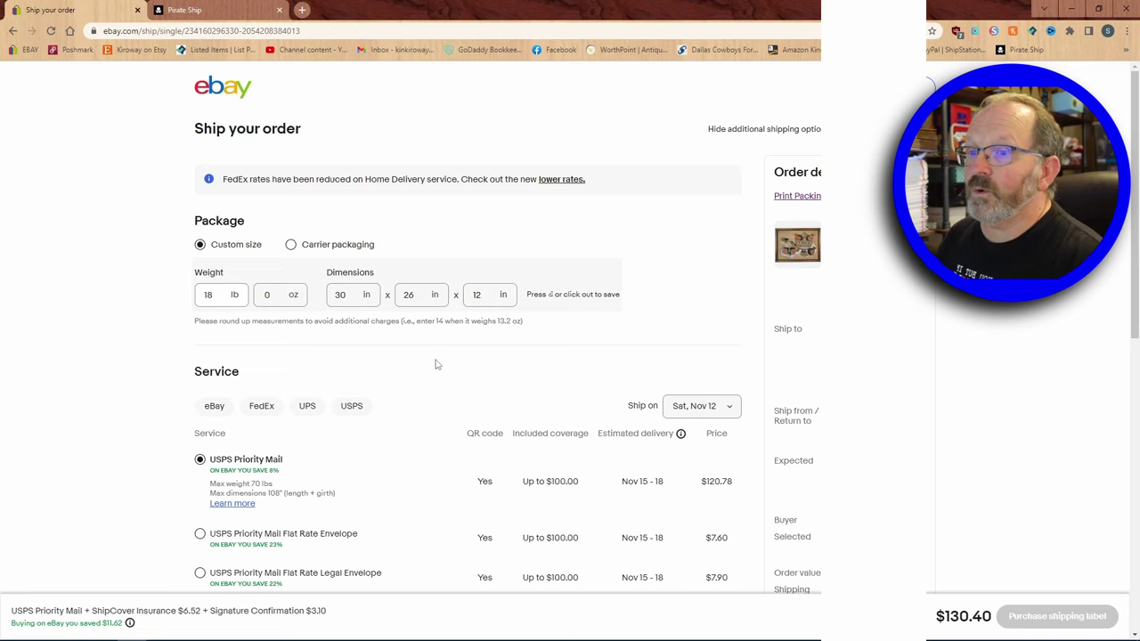
click(457, 376)
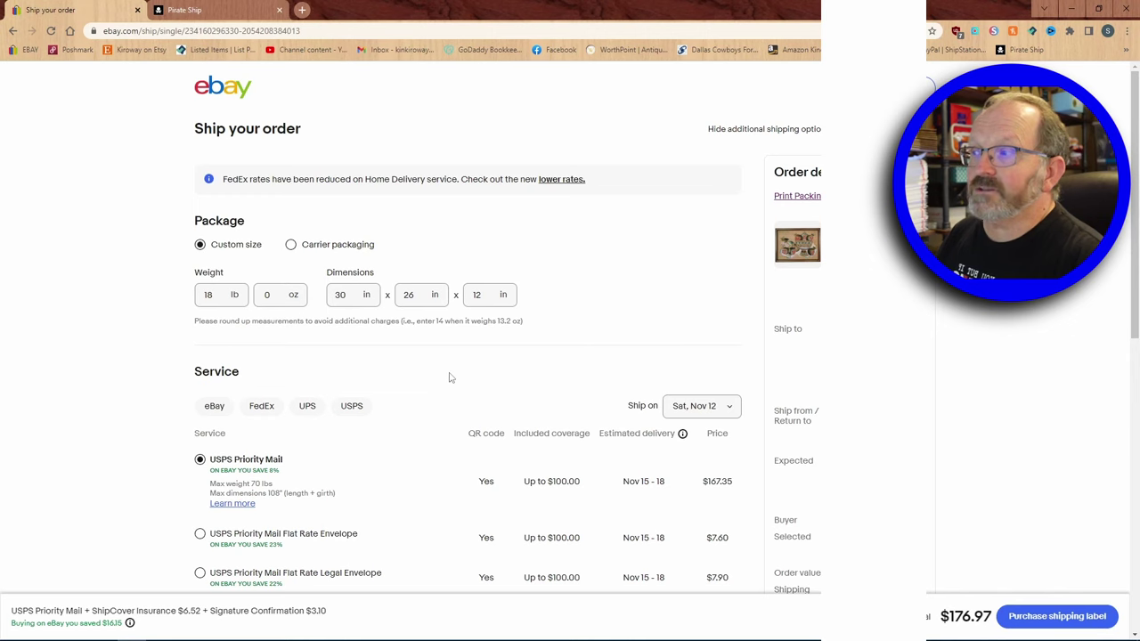
Step: Expand Compare all services and browse the list to USPS Parcel Select, quoted at $152.29
scroll(450, 377, down, 2)
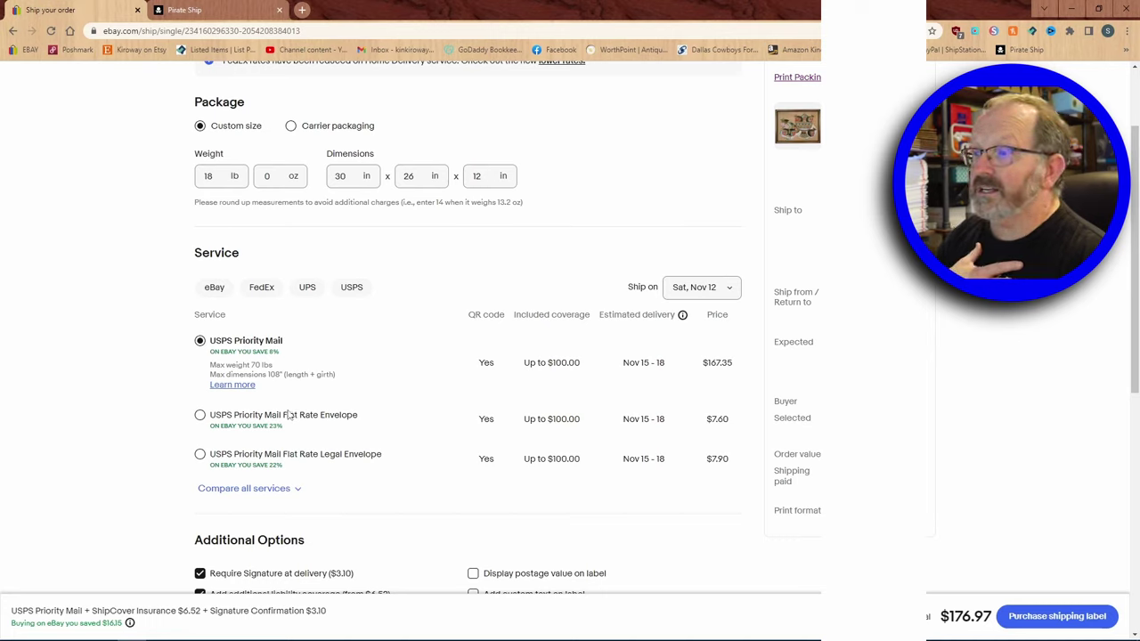
click(291, 495)
scroll(395, 324, down, 3)
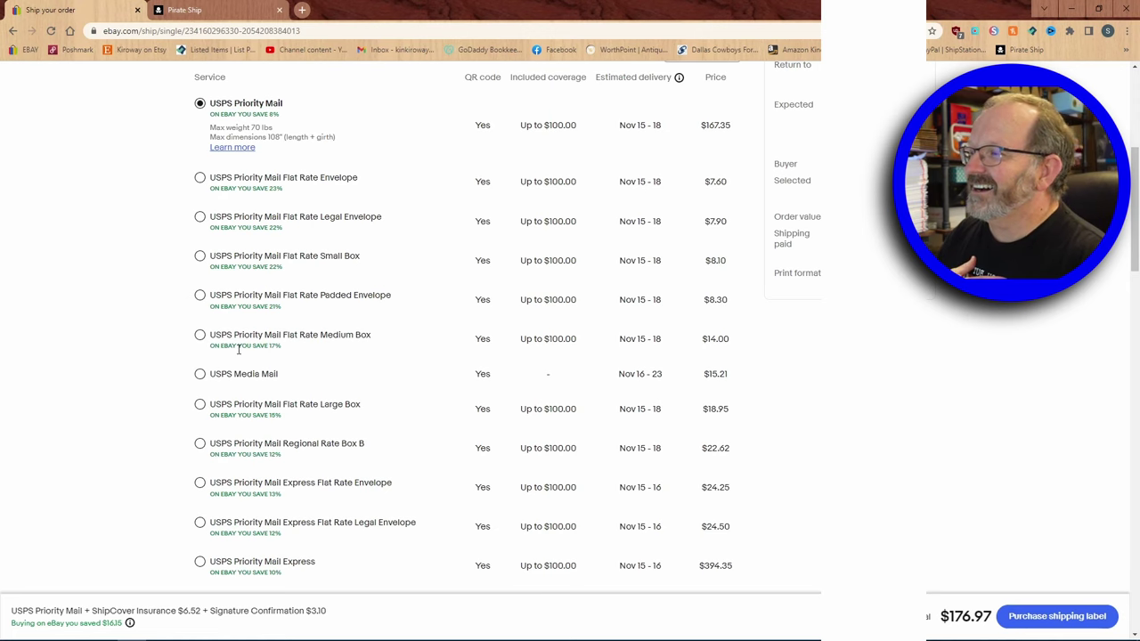
scroll(239, 349, down, 2)
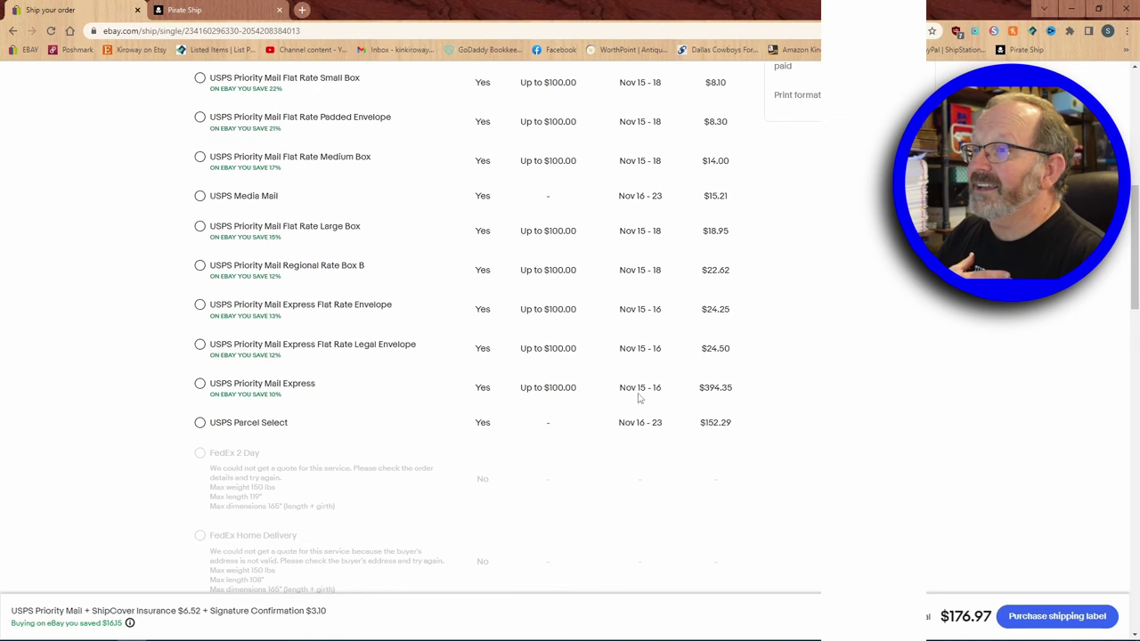
scroll(639, 409, up, 5)
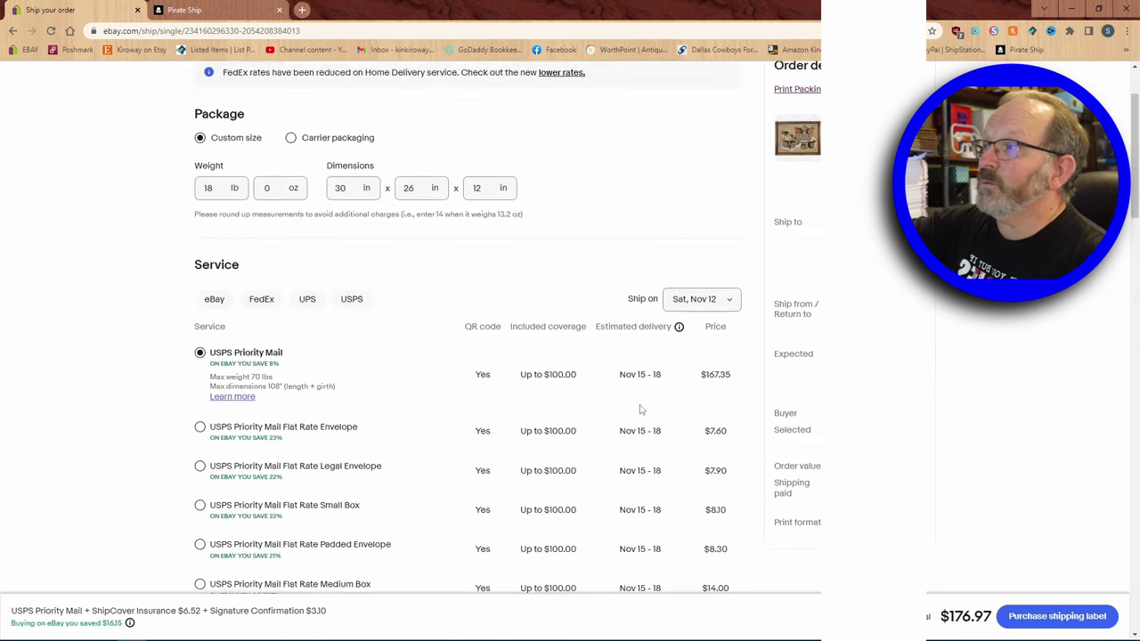
scroll(639, 410, up, 1)
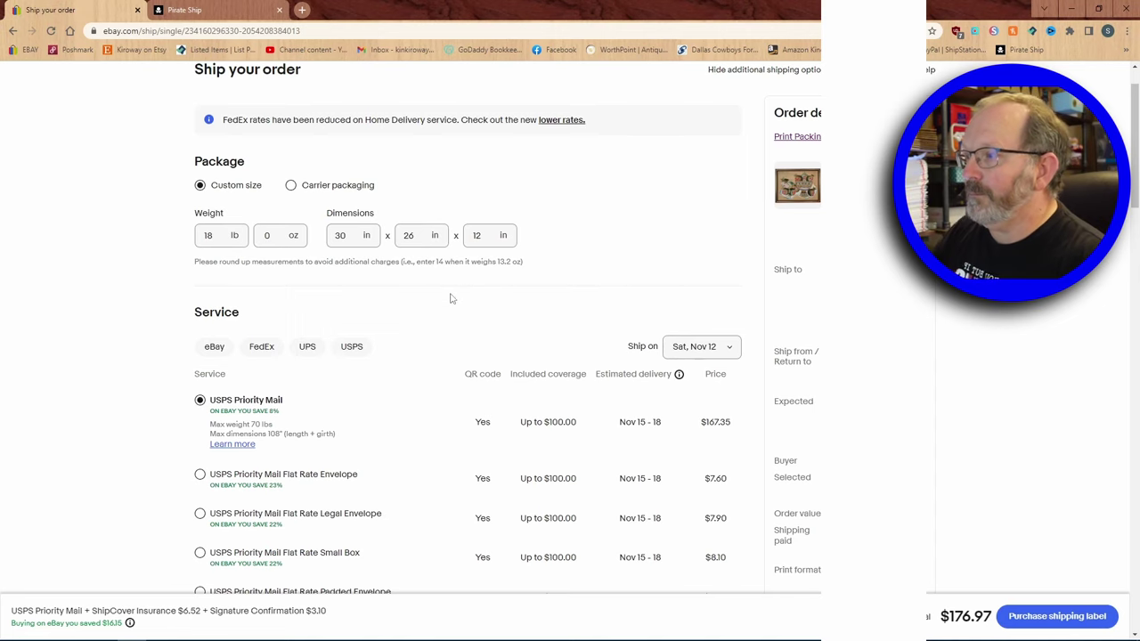
scroll(428, 334, down, 3)
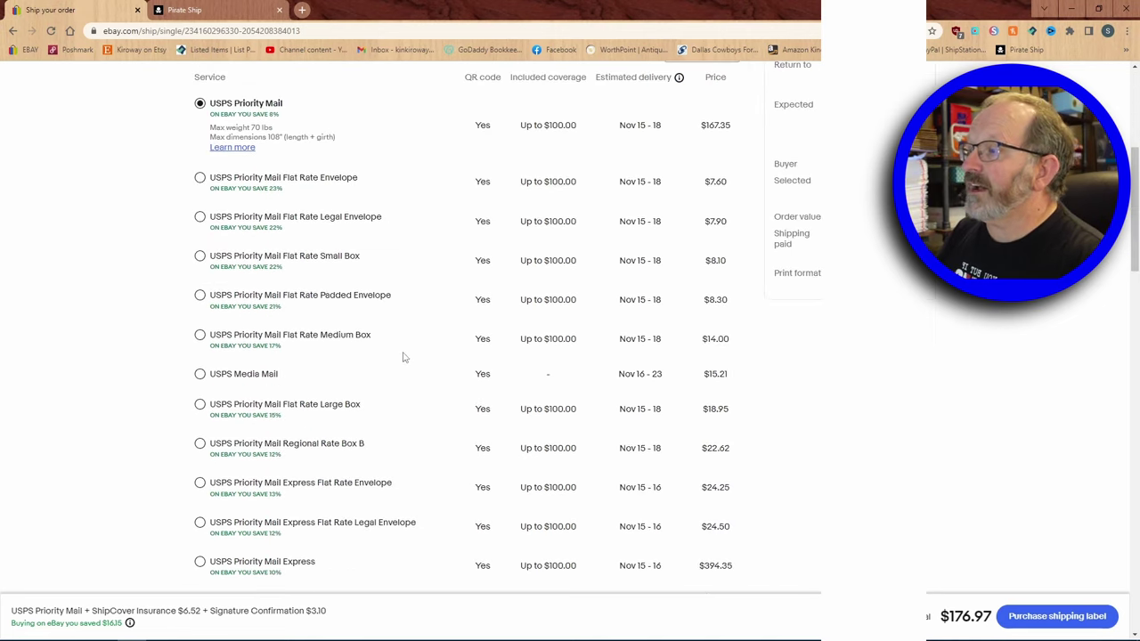
scroll(376, 377, down, 1)
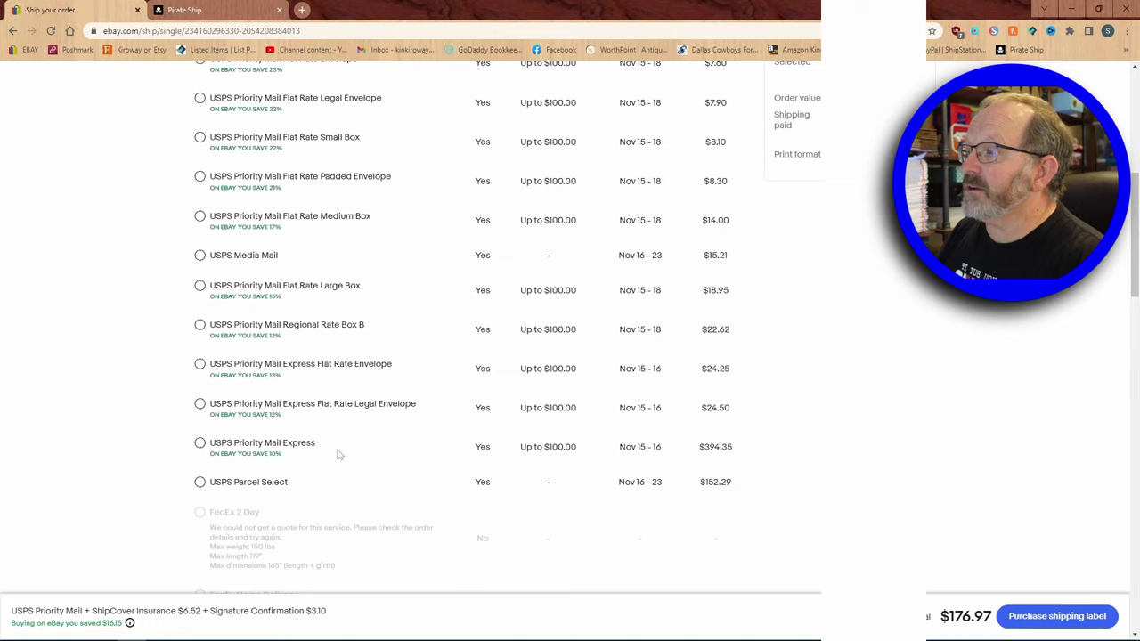
Step: Choose USPS Parcel Select as the shipping service
click(201, 481)
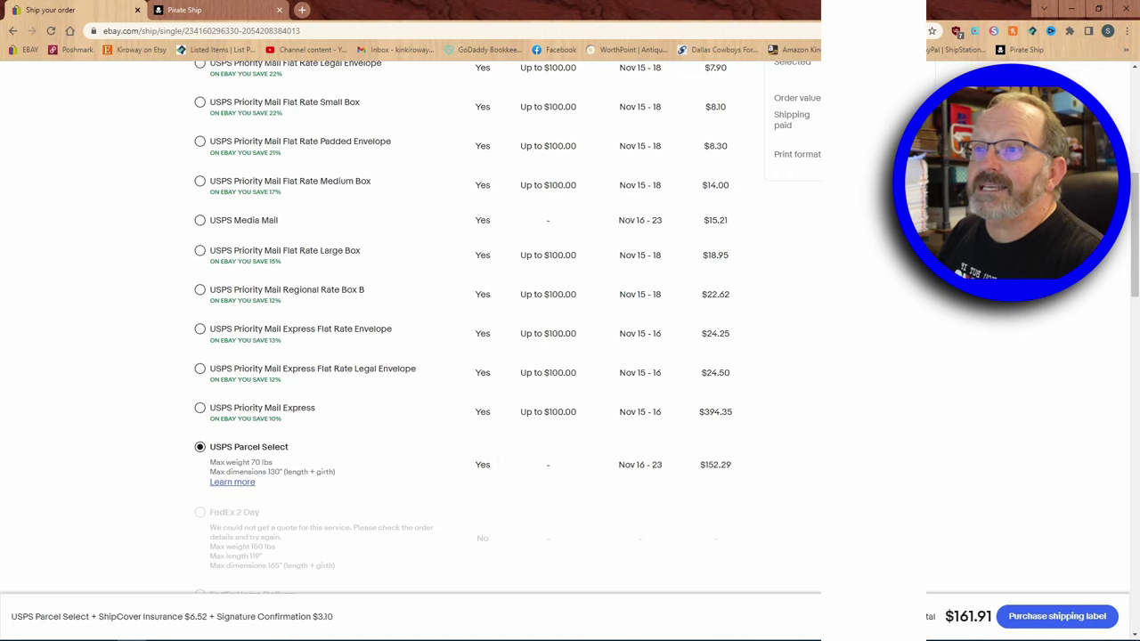
scroll(201, 446, up, 2)
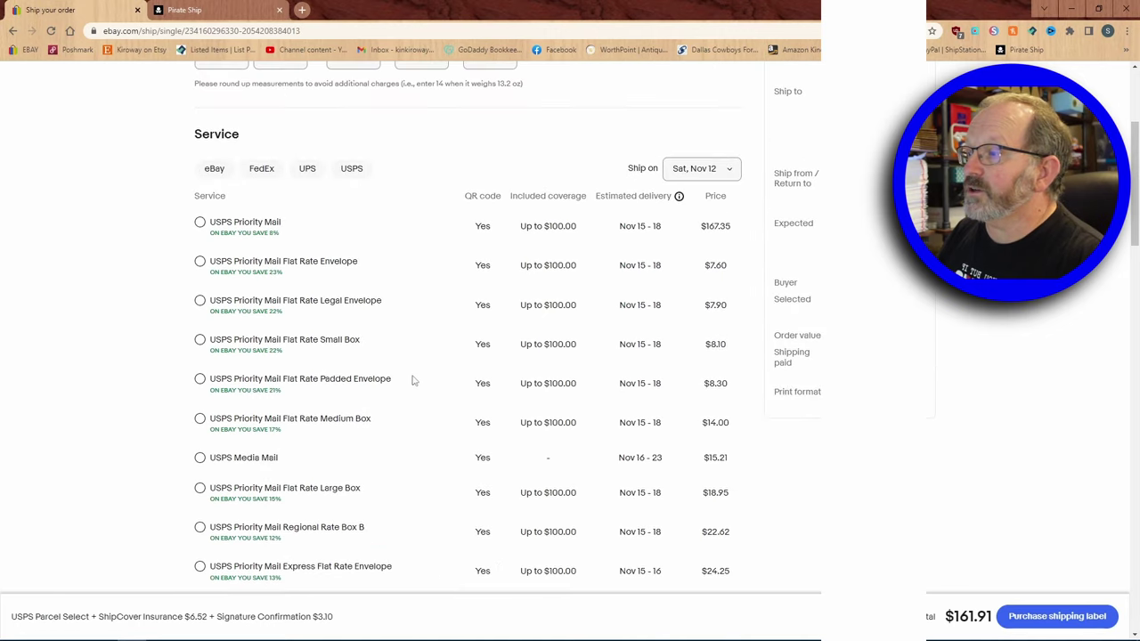
scroll(384, 378, down, 10)
scroll(381, 383, down, 10)
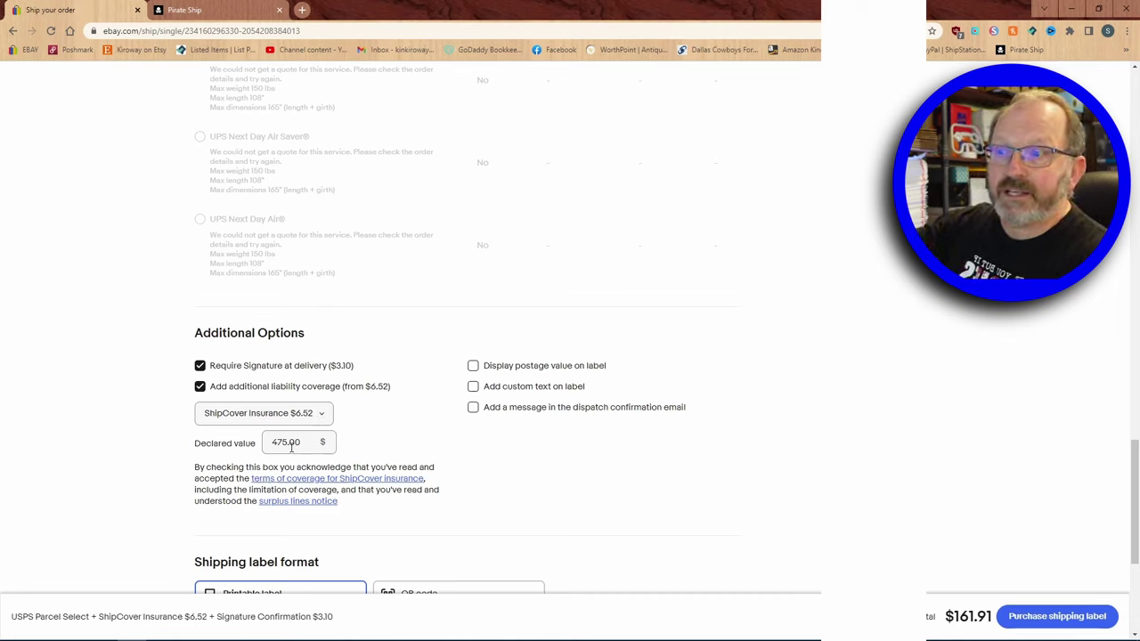
scroll(428, 459, up, 1)
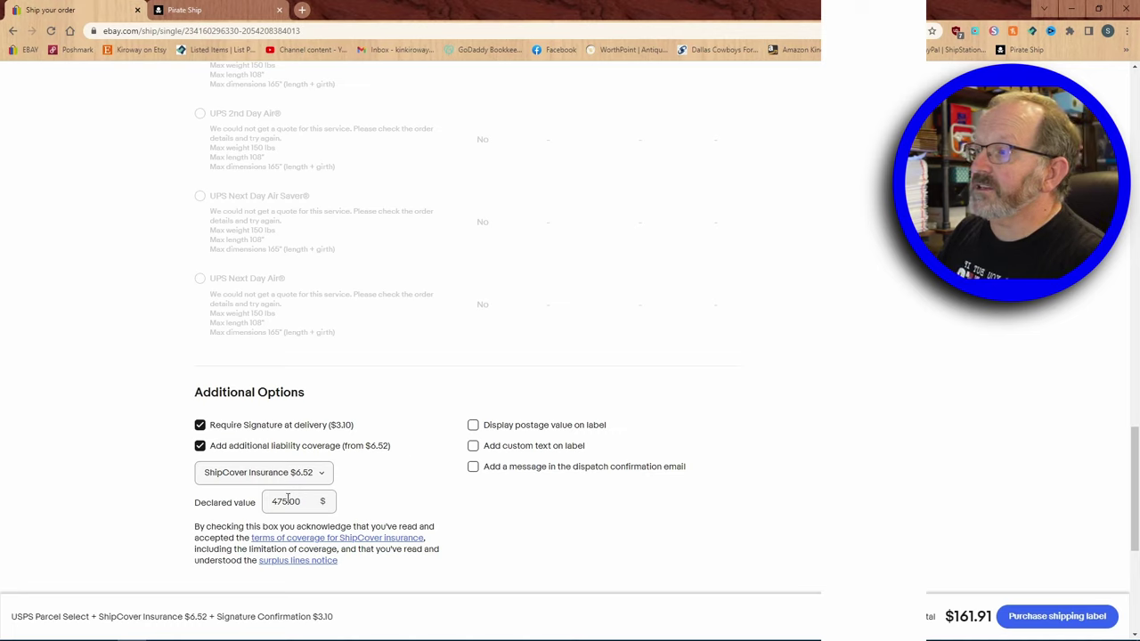
Step: Change the ShipCover declared value to 950, then back to the allowed maximum of 475
drag(305, 501, 260, 502)
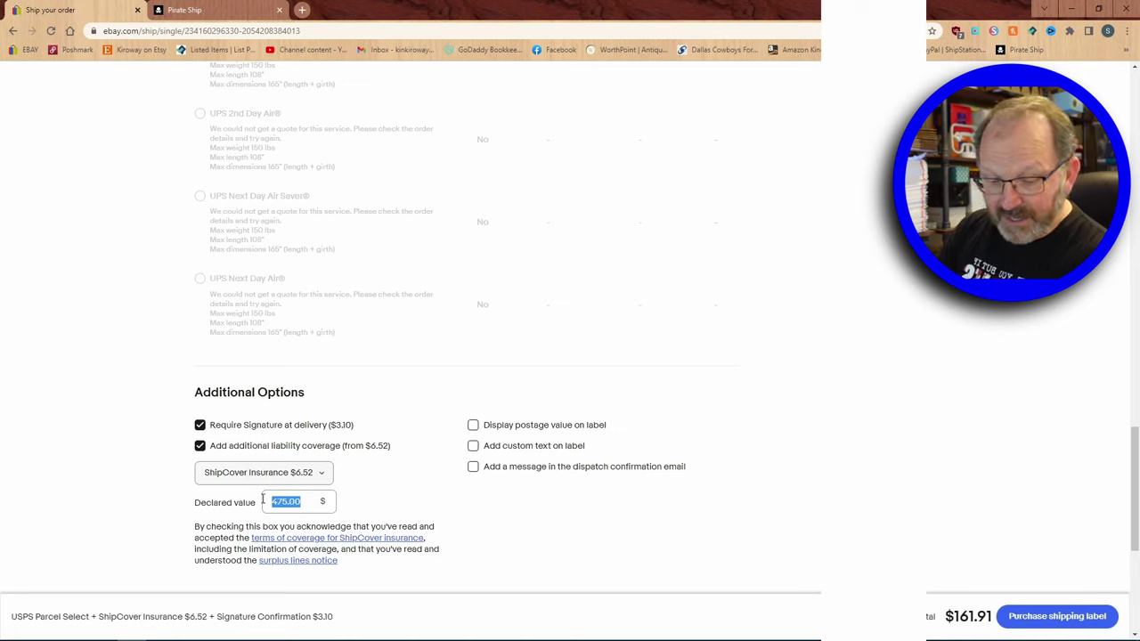
text(950)
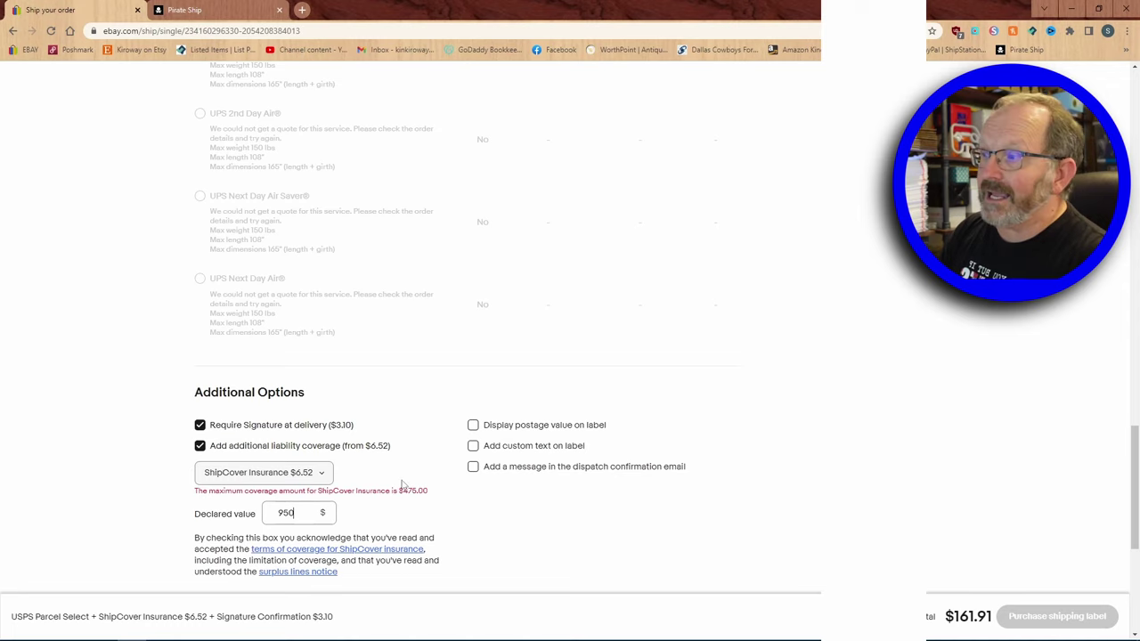
drag(296, 513, 267, 513)
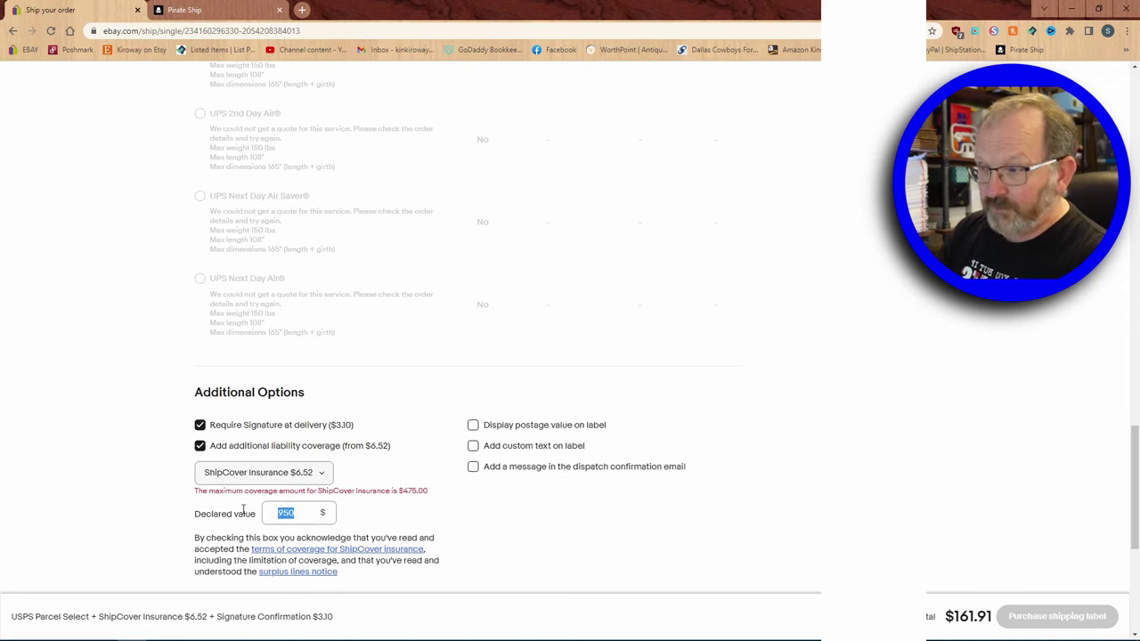
text(475)
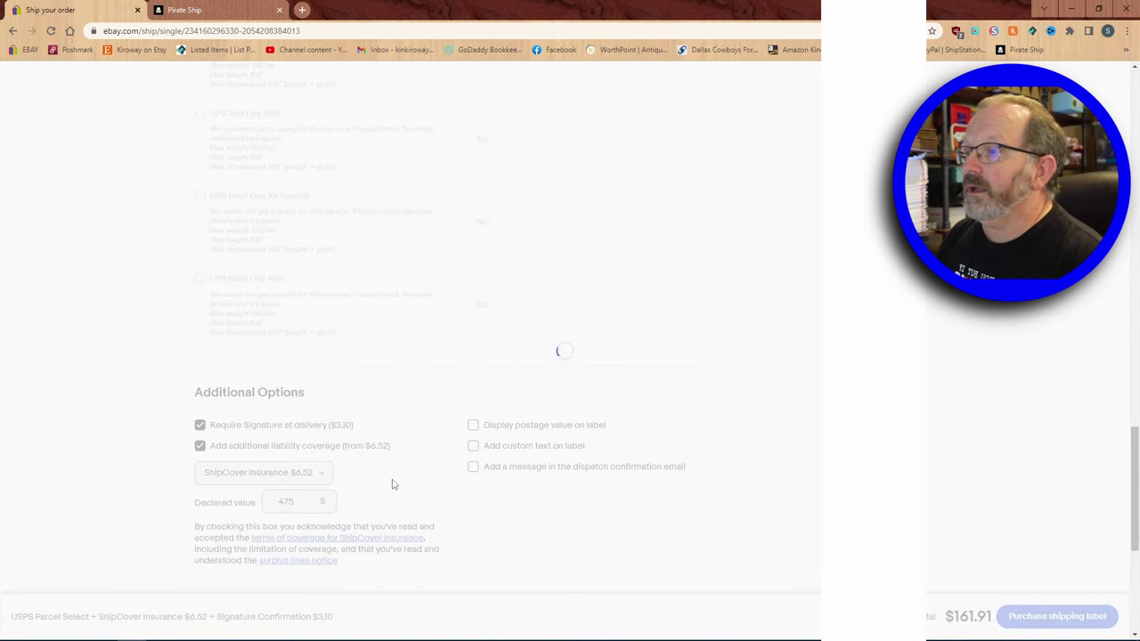
scroll(709, 436, up, 8)
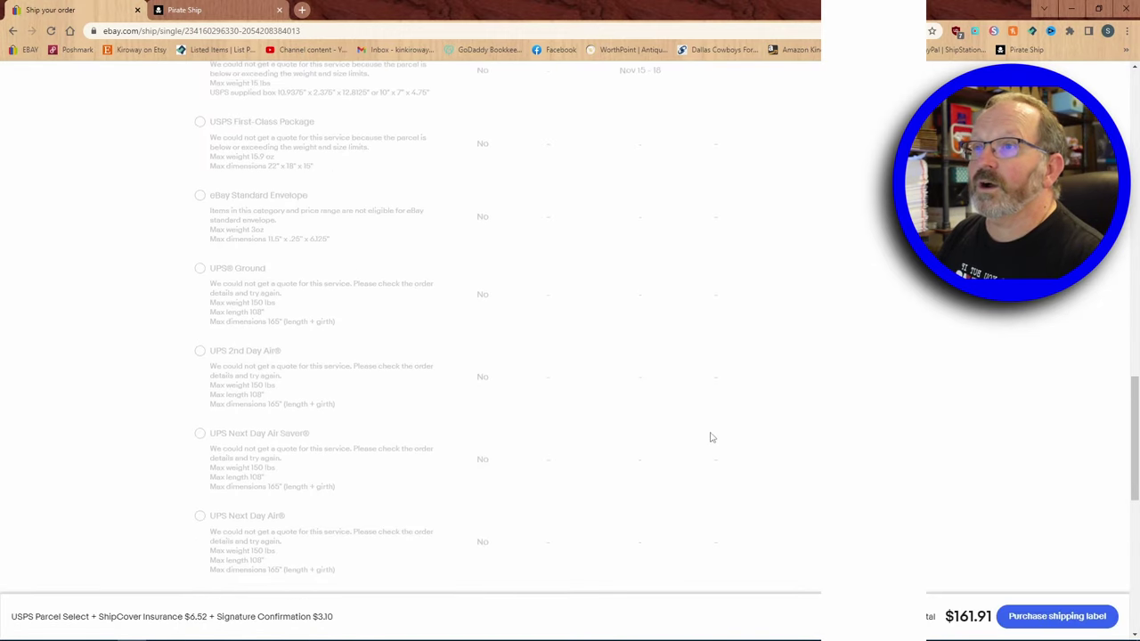
scroll(691, 404, up, 10)
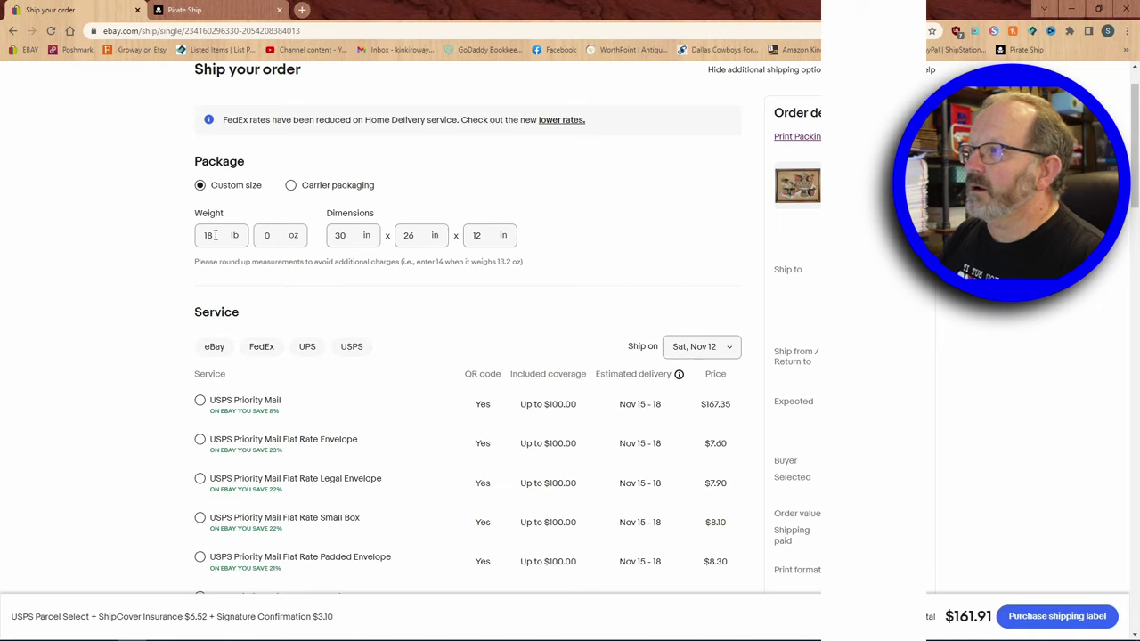
Step: Raise the package weight to 20 lb, then to 22 lb, keeping 30 × 26 × 12 in
drag(215, 235, 203, 234)
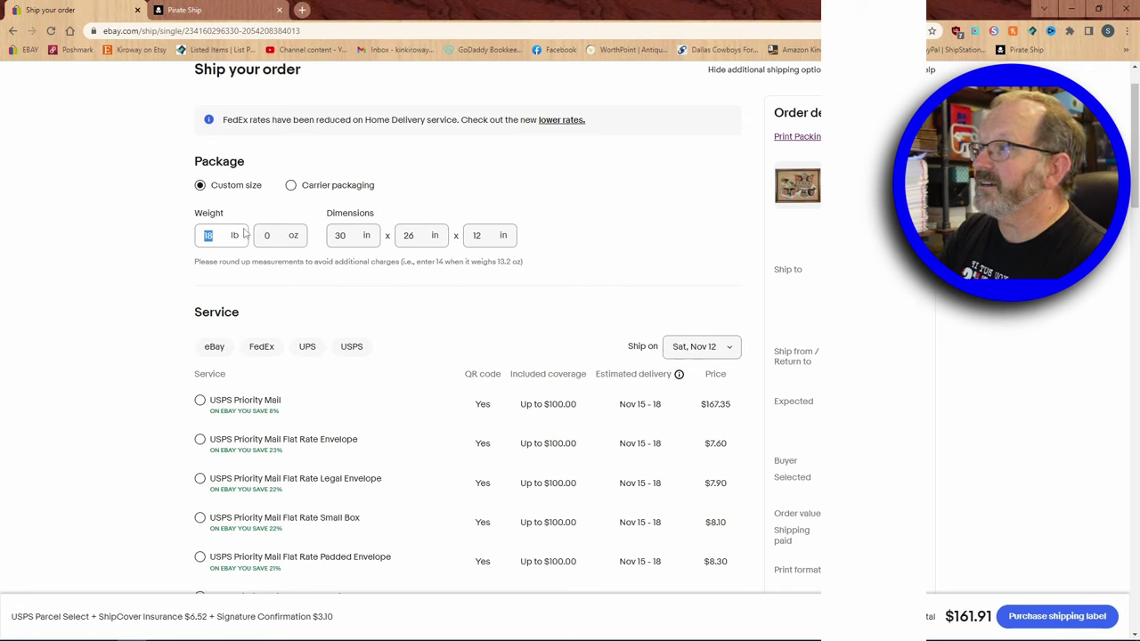
text(20)
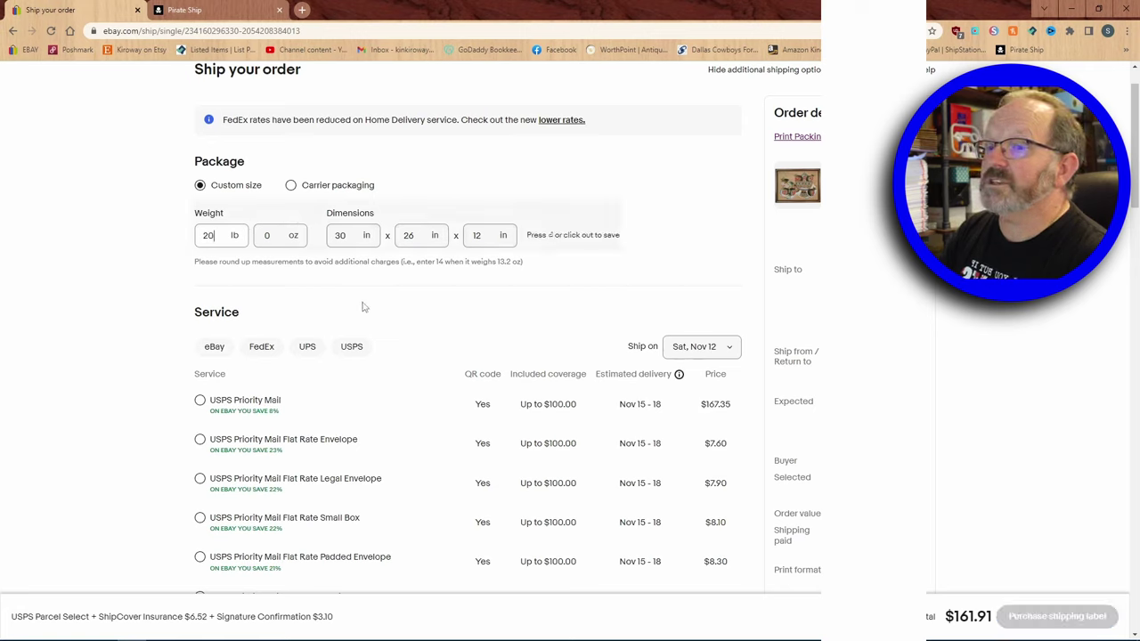
click(362, 306)
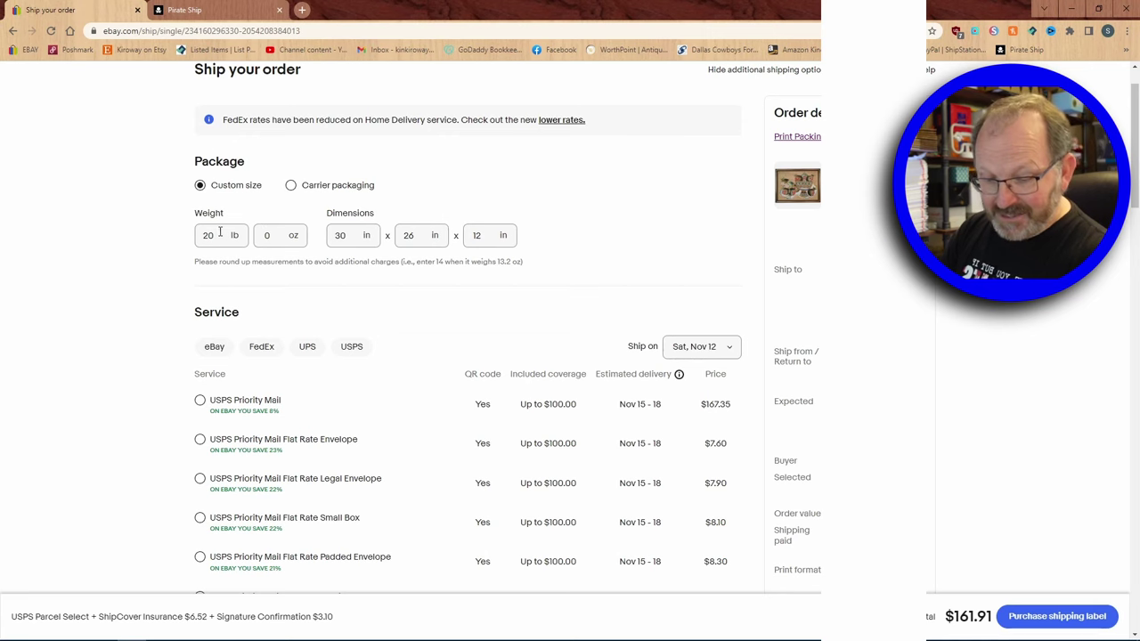
drag(219, 235, 197, 235)
text(22)
click(383, 317)
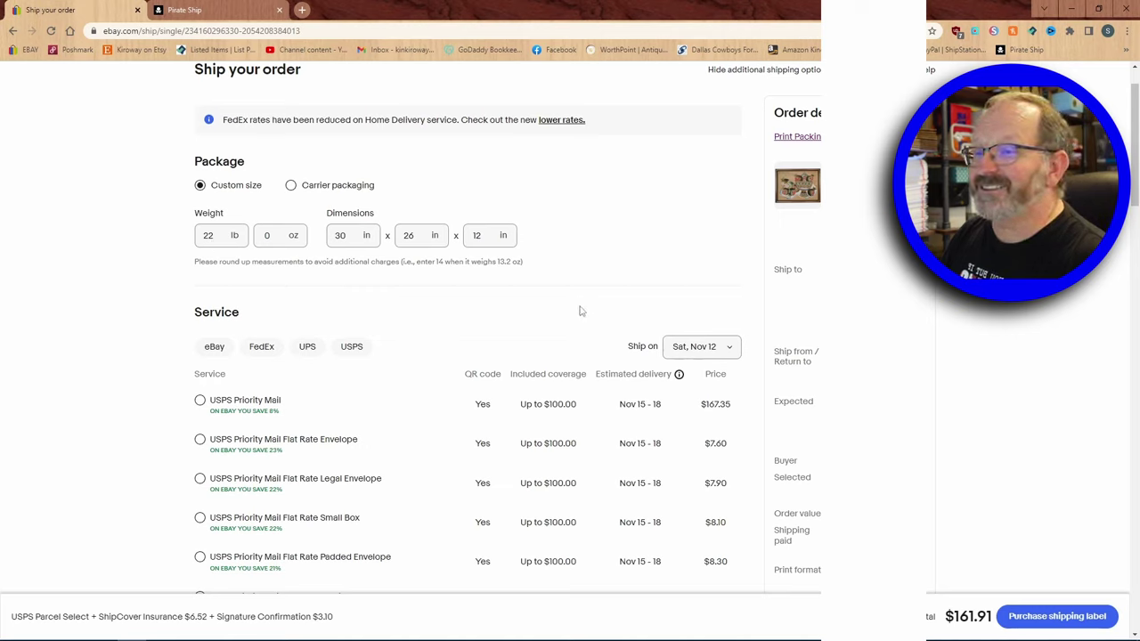
Step: Review the Additional Options and purchase the 22 lb USPS Parcel Select label
scroll(536, 323, down, 6)
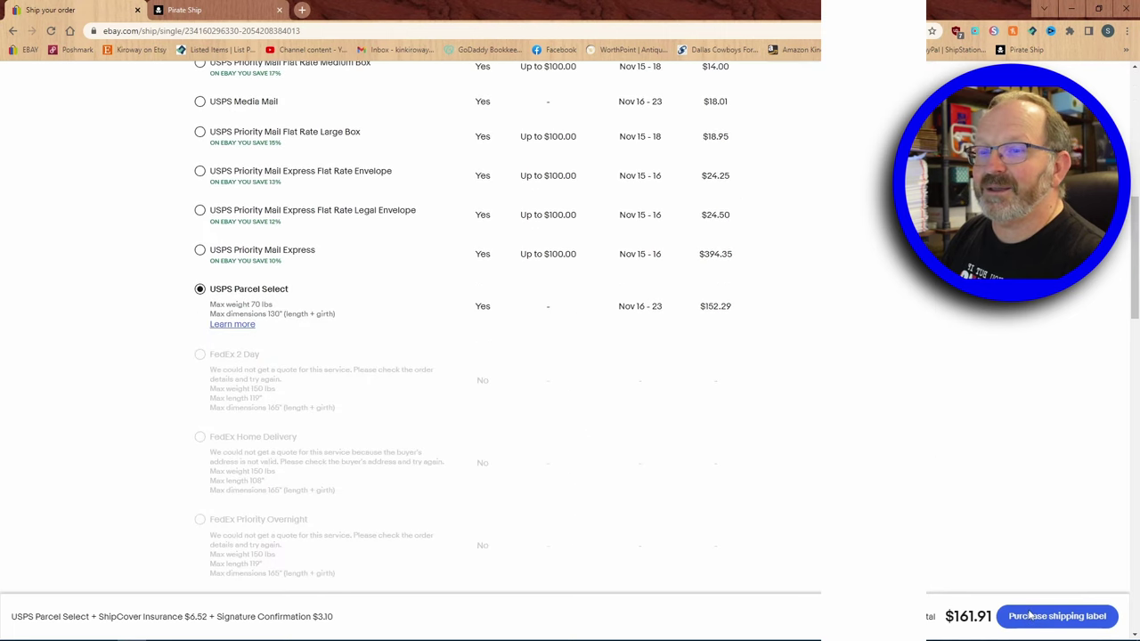
scroll(534, 507, down, 12)
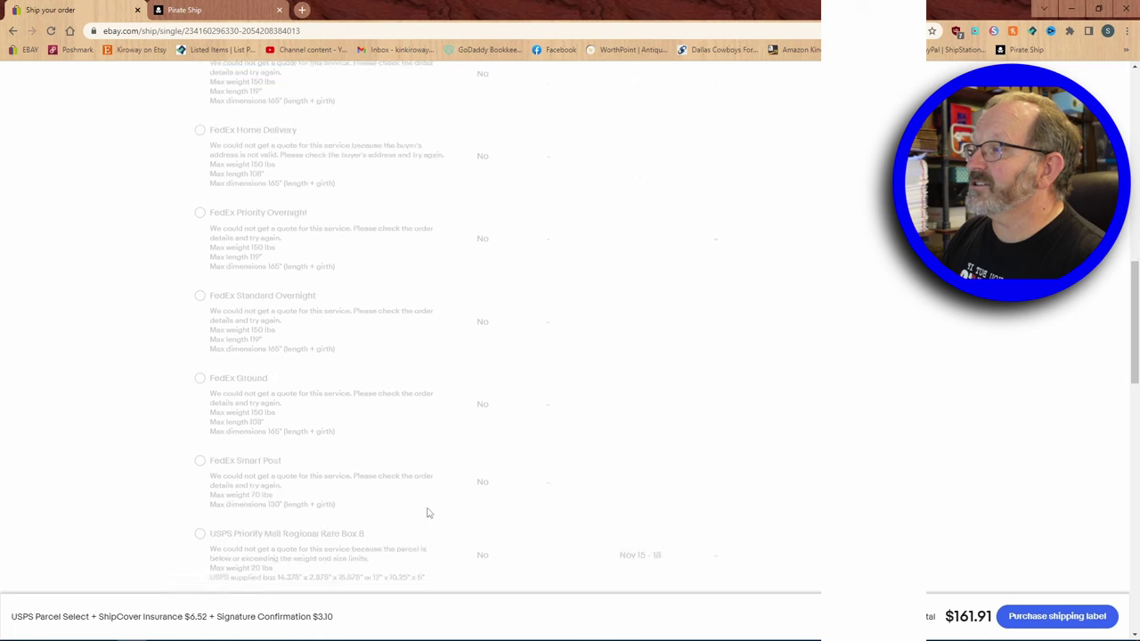
scroll(289, 525, down, 3)
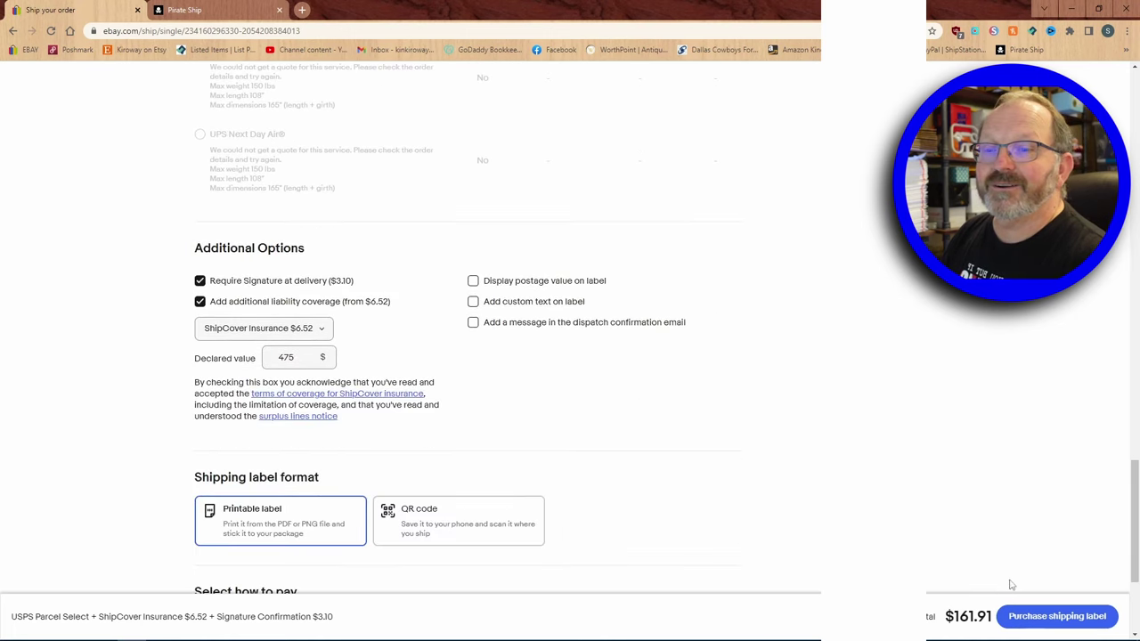
click(1043, 616)
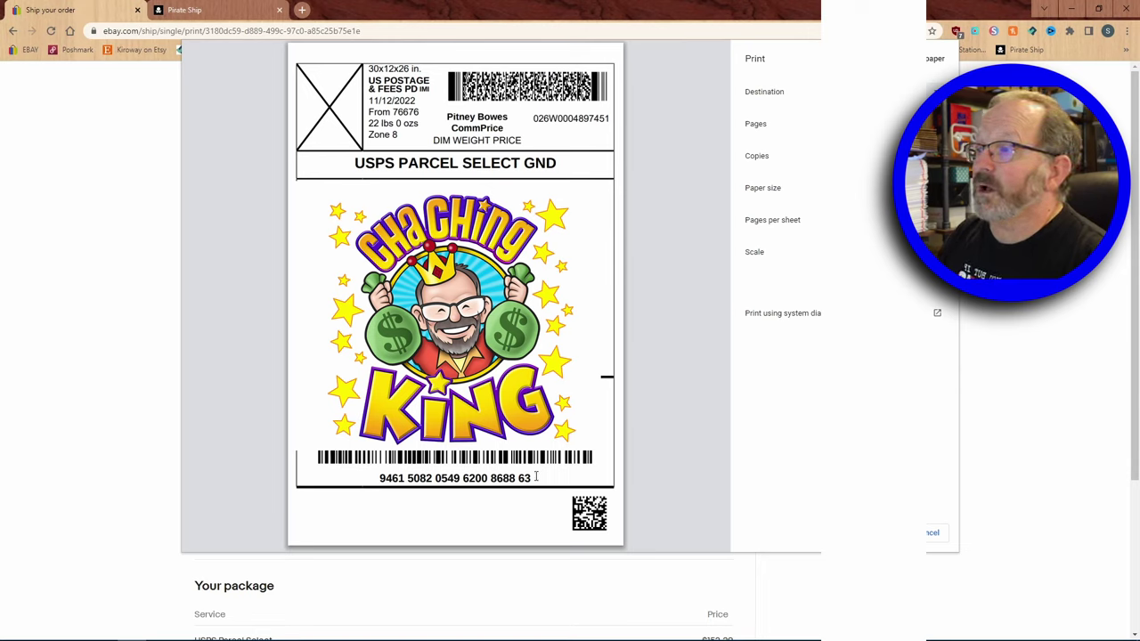
Step: Copy the tracking number from the label preview, then close the print preview
drag(532, 479, 374, 478)
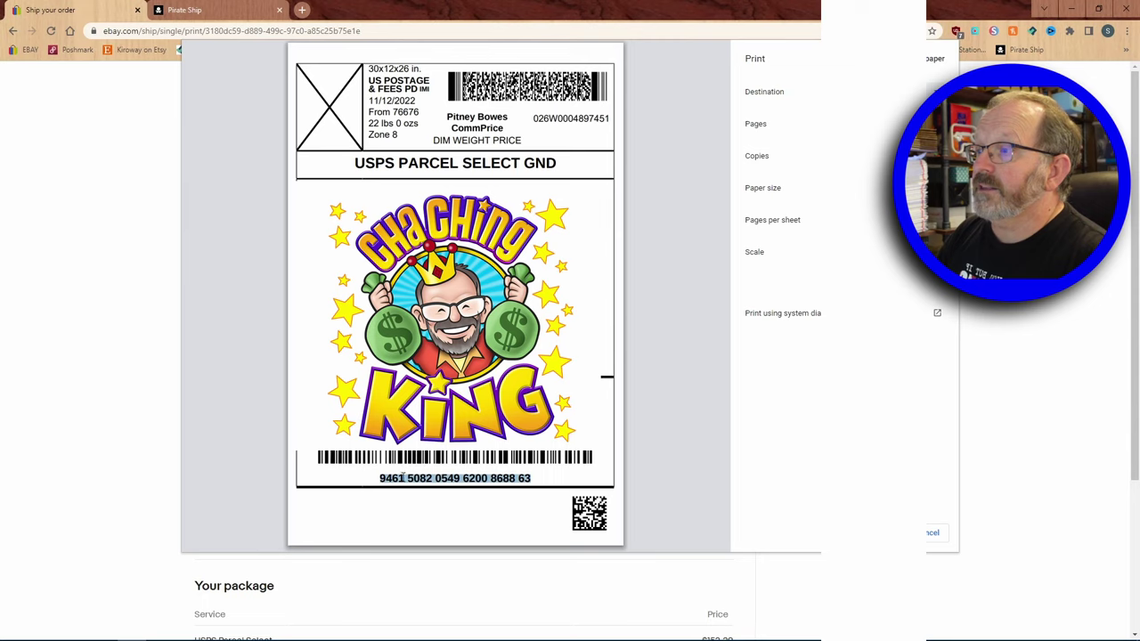
right_click(403, 478)
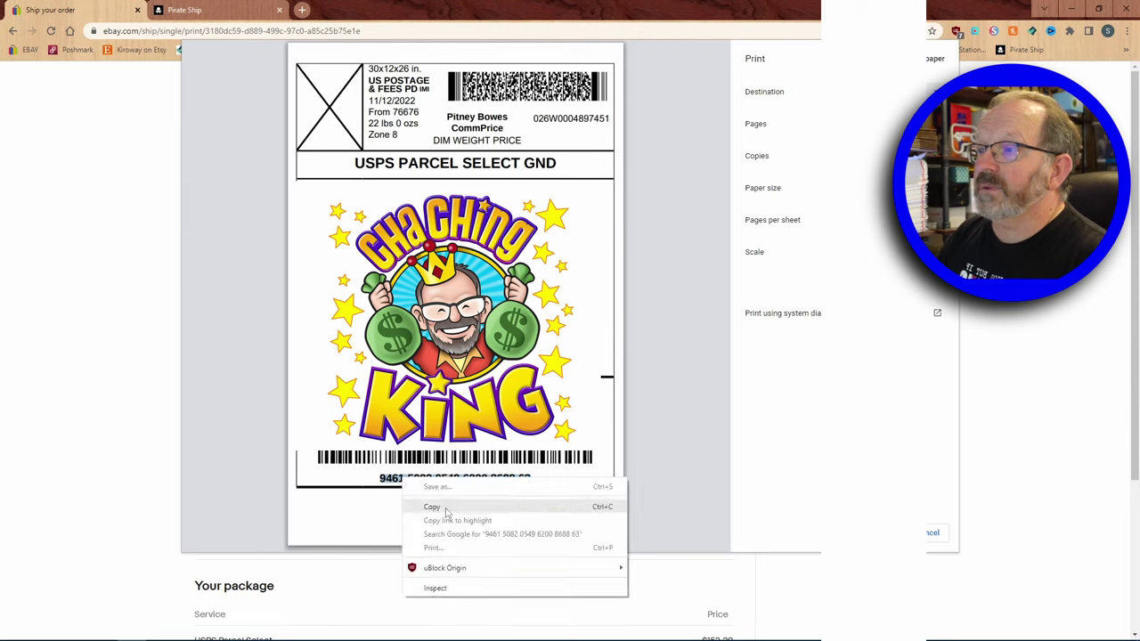
click(431, 507)
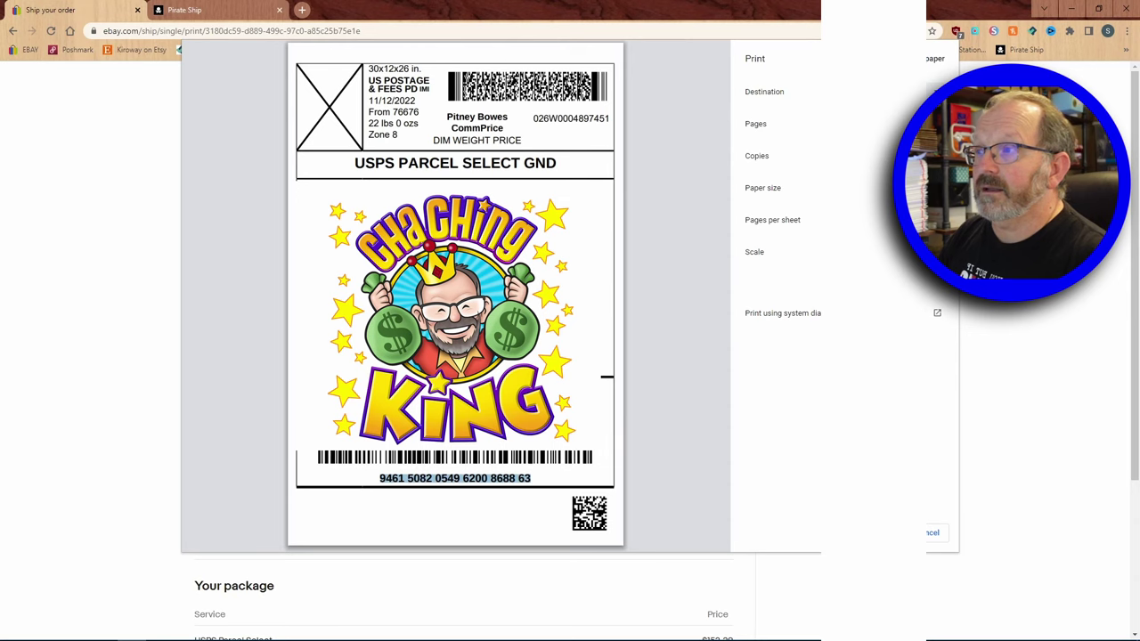
key(Escape)
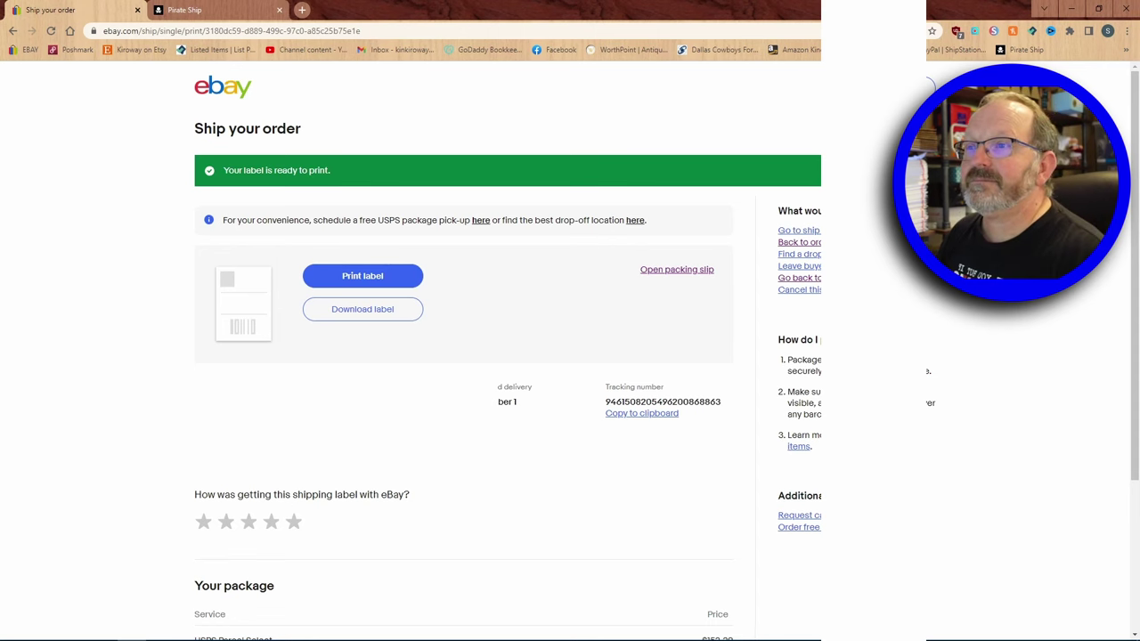
Step: Paste the copied tracking number into the painting order's tracking form, select carrier USPS, and save
click(816, 243)
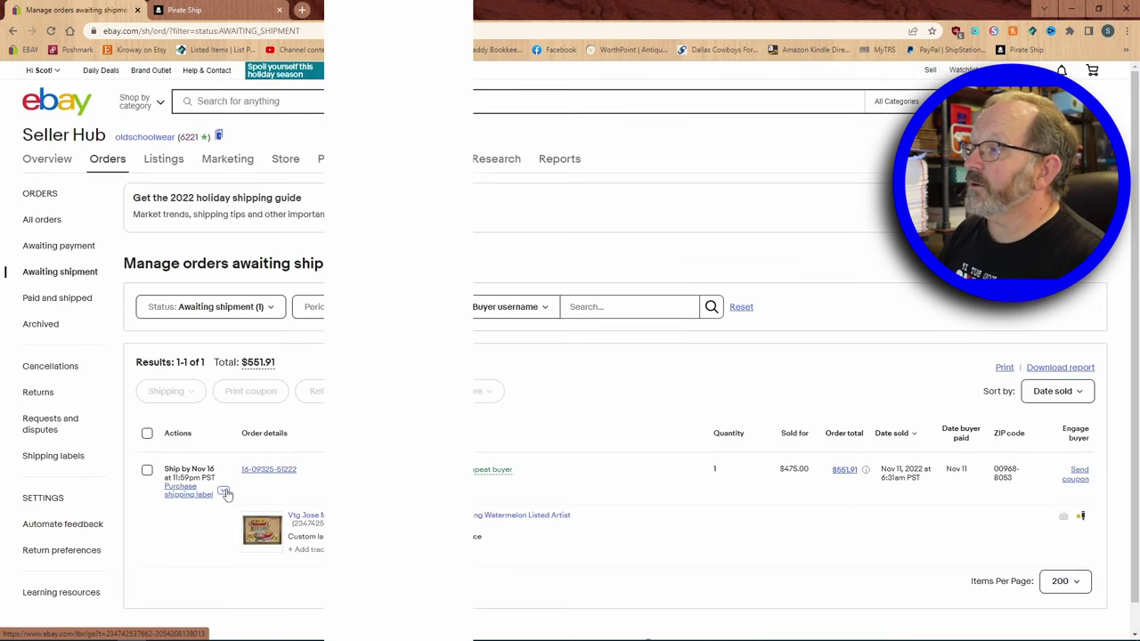
scroll(237, 508, down, 1)
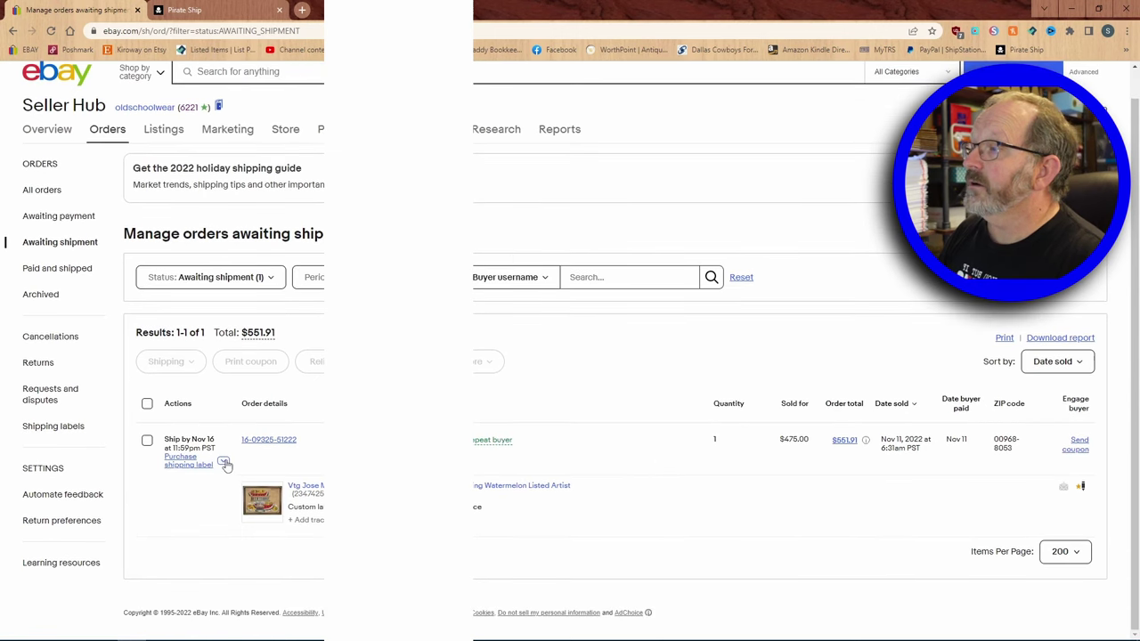
click(224, 462)
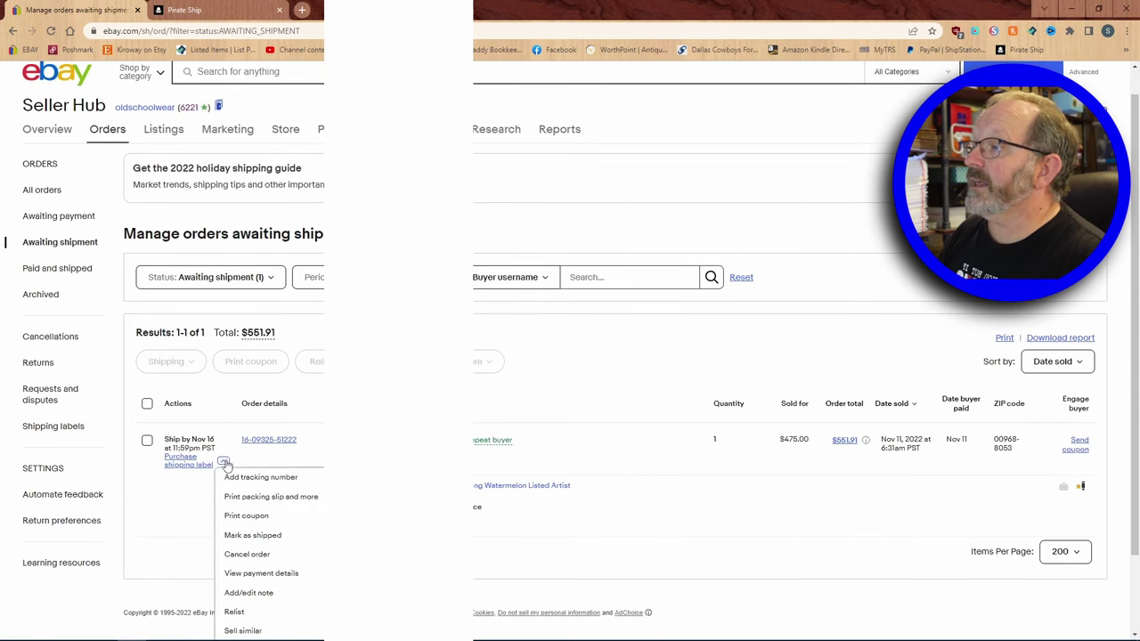
click(277, 478)
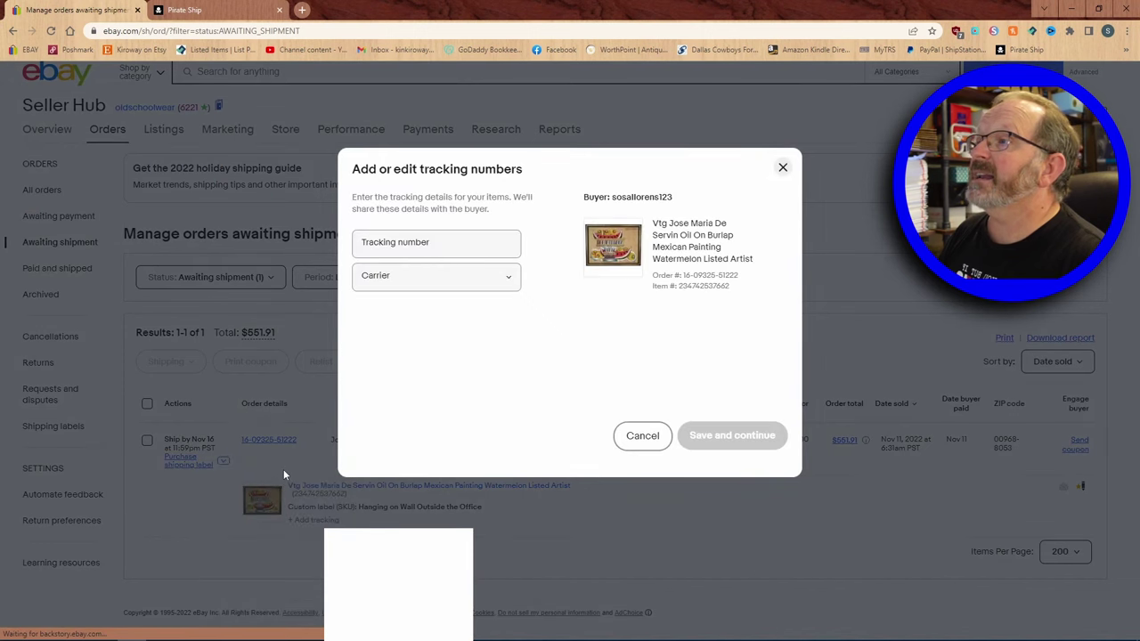
right_click(439, 239)
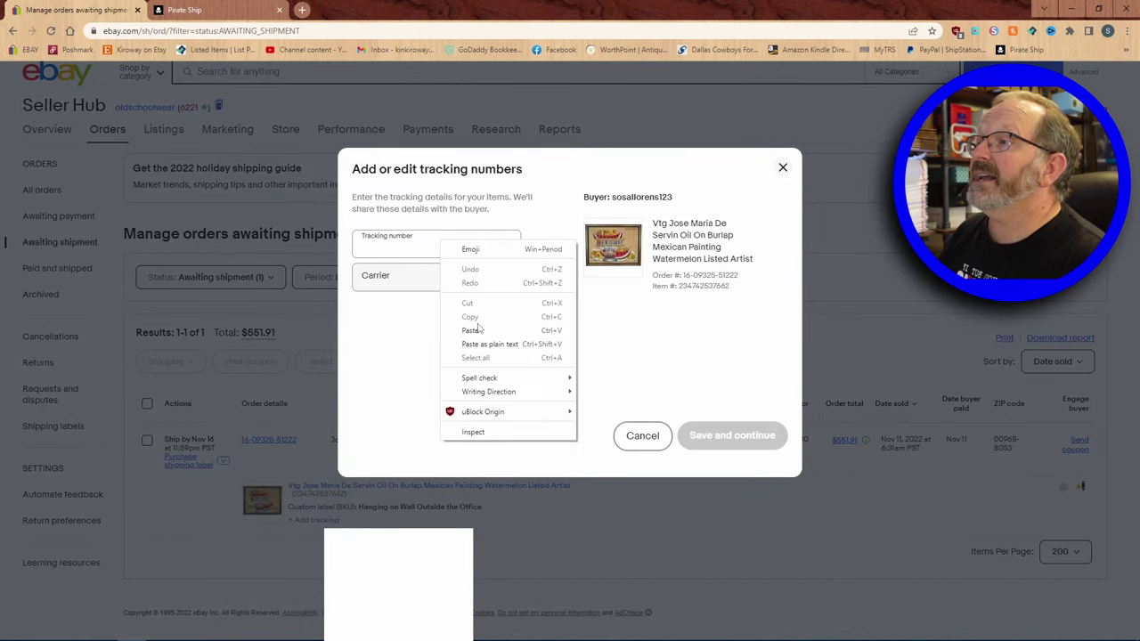
click(482, 331)
click(508, 277)
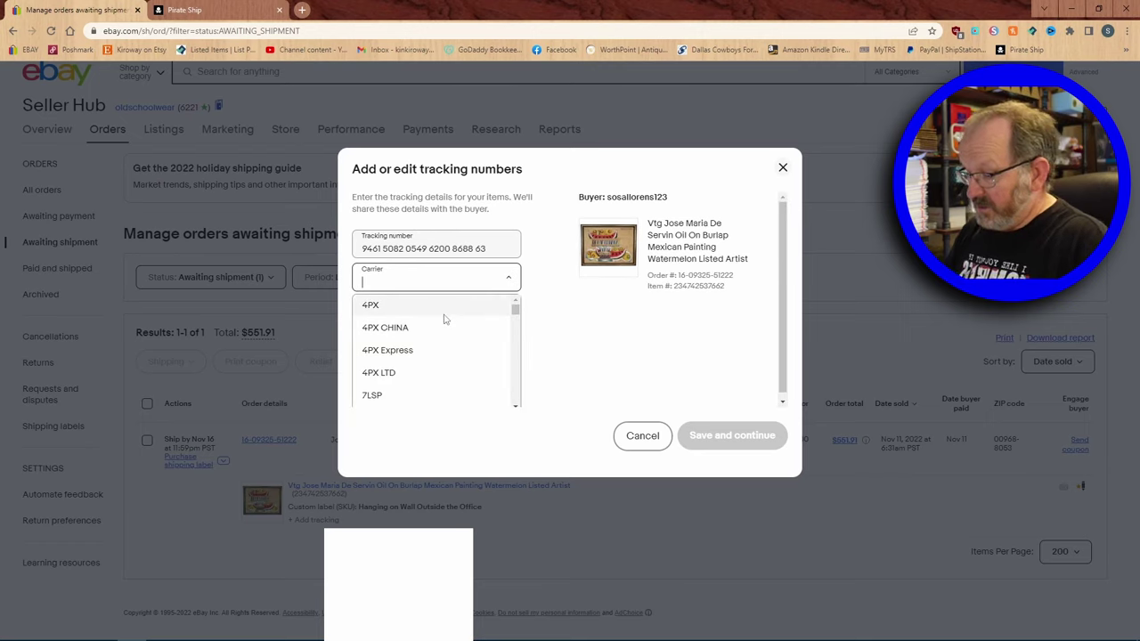
text(US)
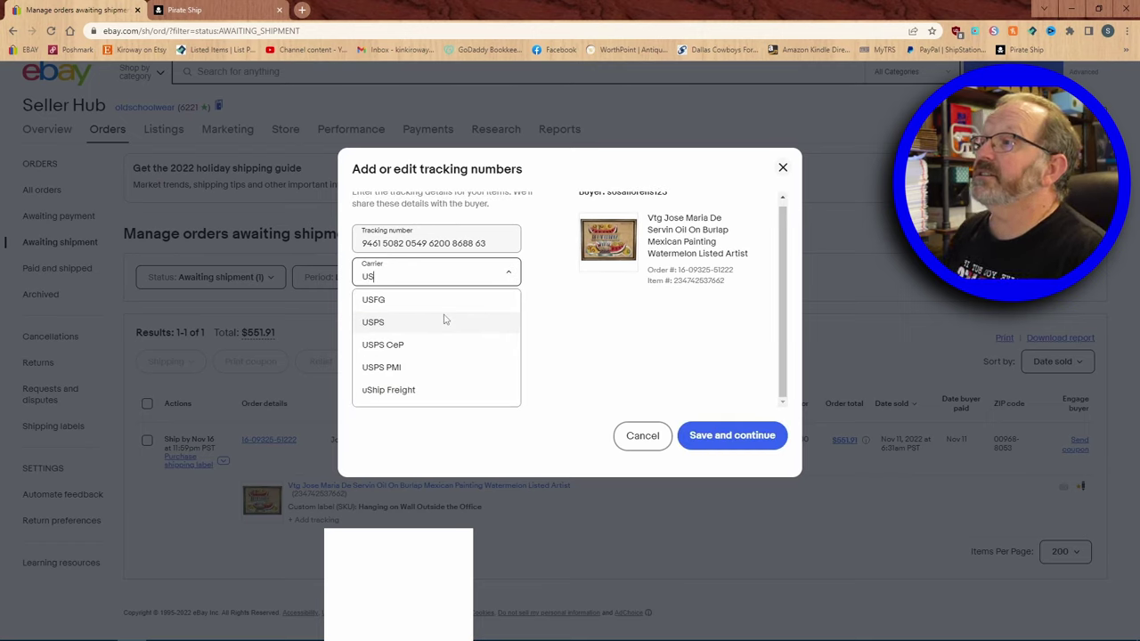
click(445, 320)
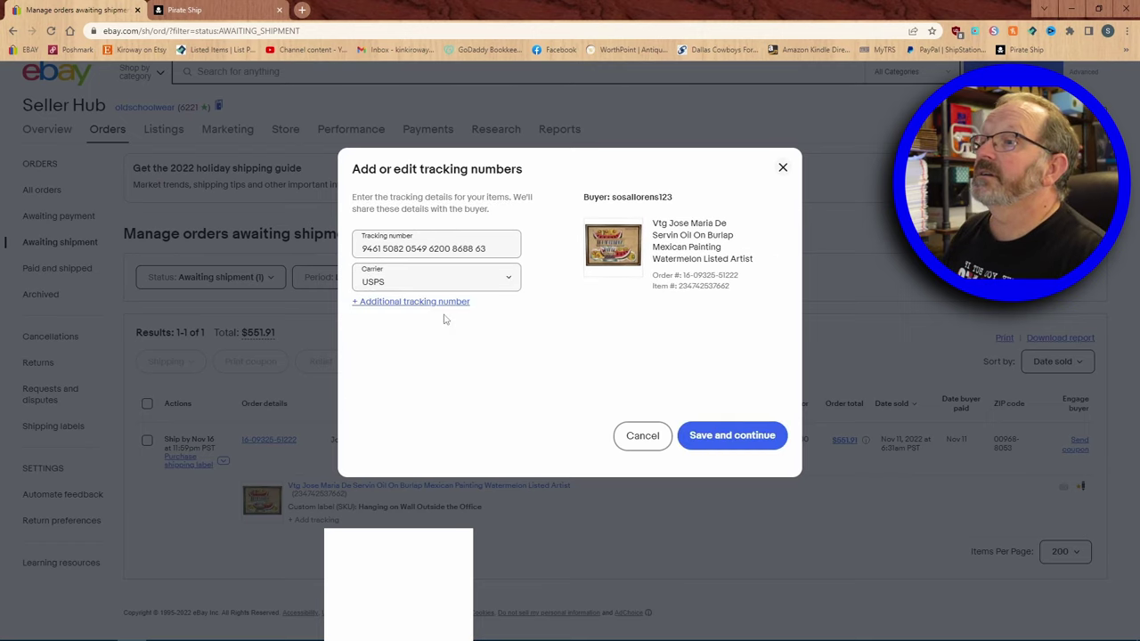
click(732, 435)
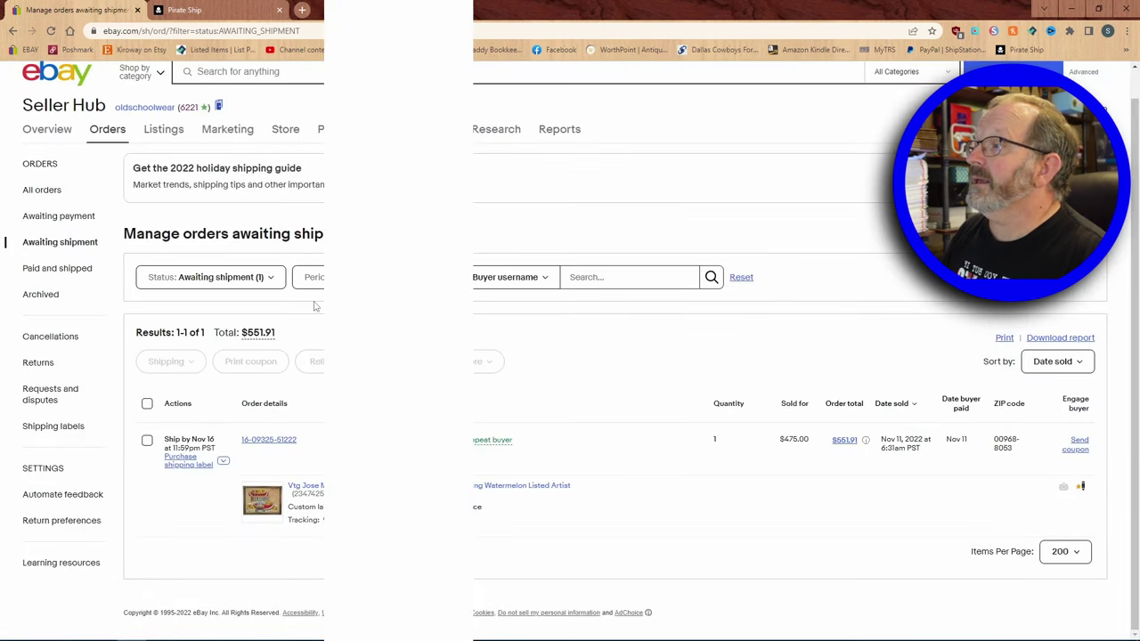
Step: Open the Seller Hub Overview summary to confirm no orders await shipment
click(49, 134)
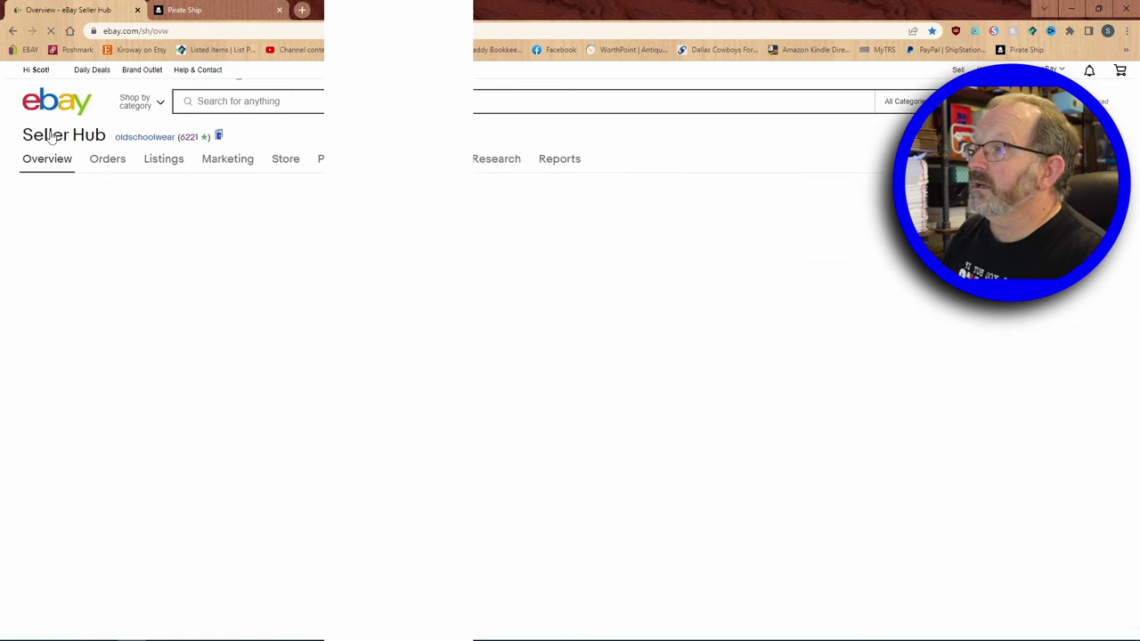